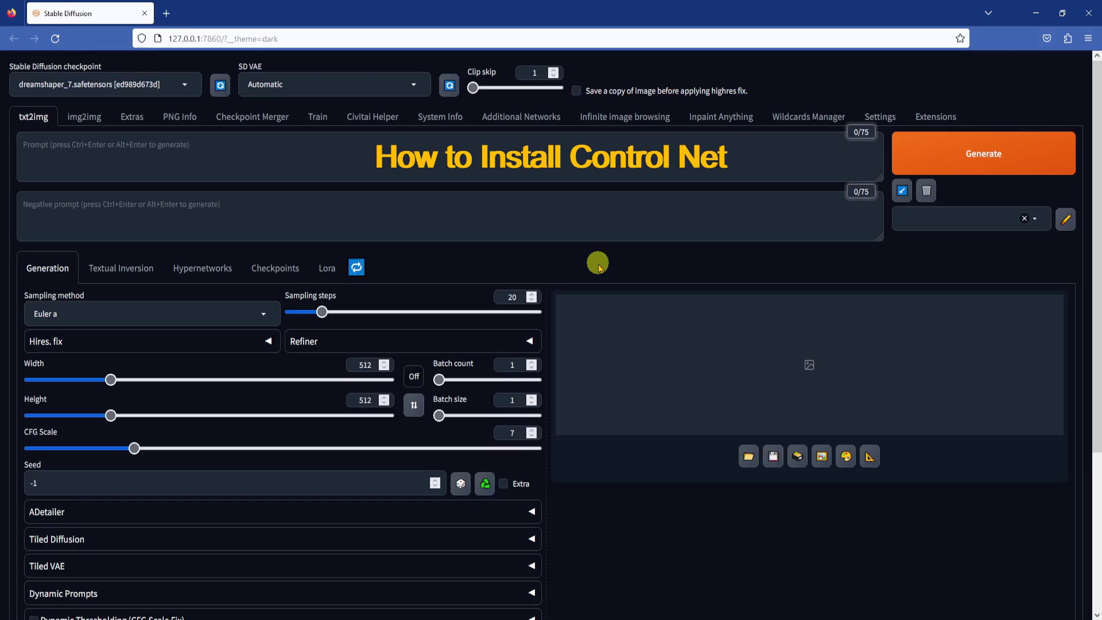
Step: Search available extensions for 'sd-webui-control' with installed ones included, confirming sd-webui-controlnet is installed
click(927, 116)
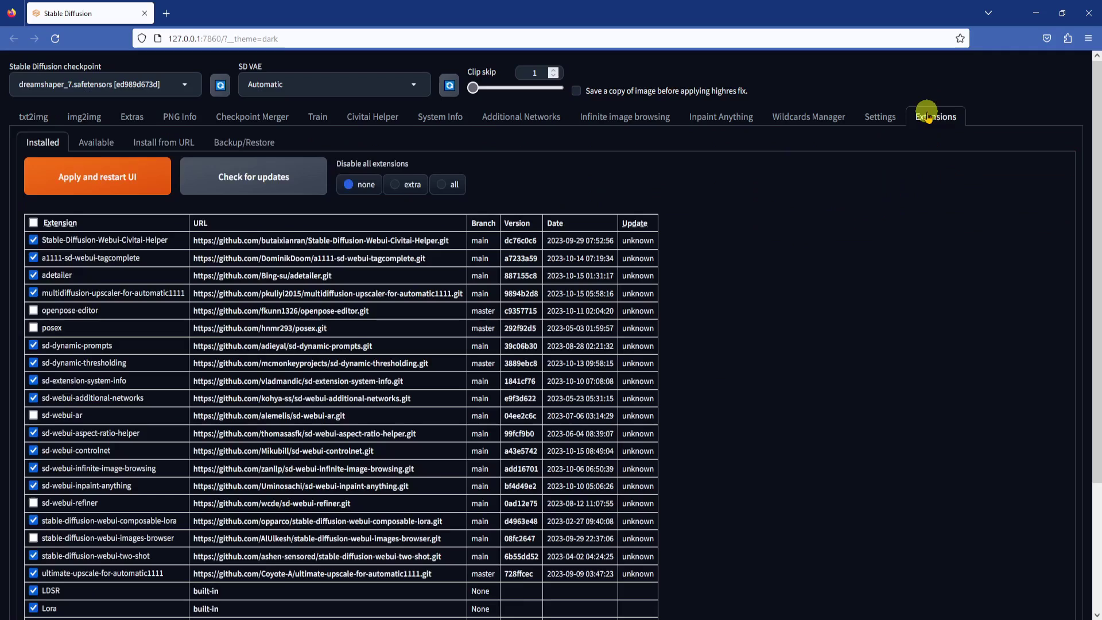
click(106, 142)
click(153, 178)
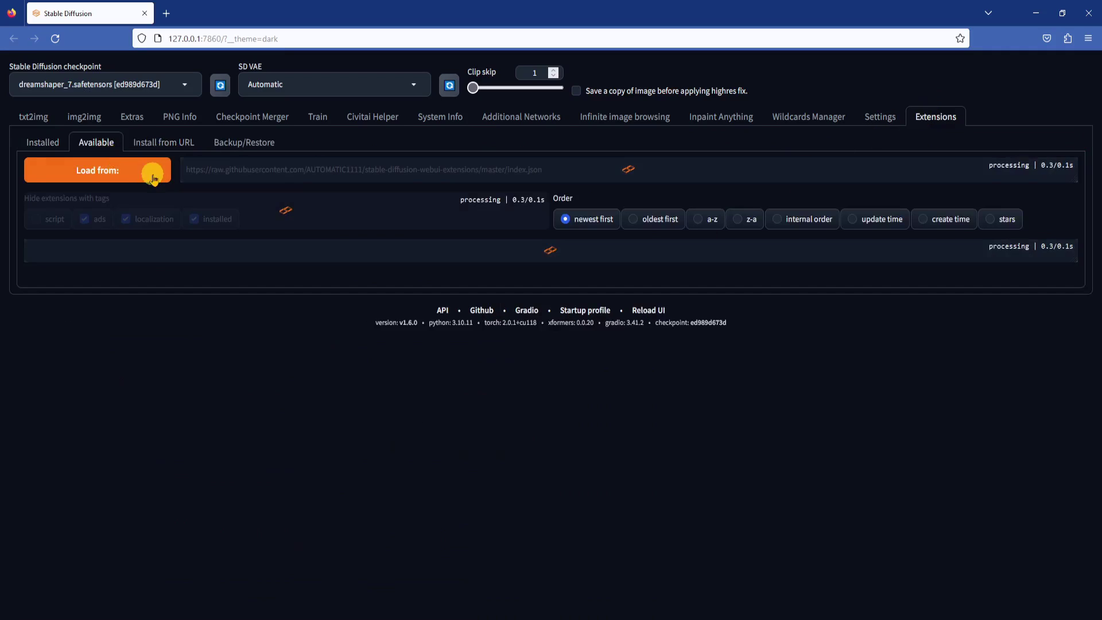
click(94, 277)
text(sd-web)
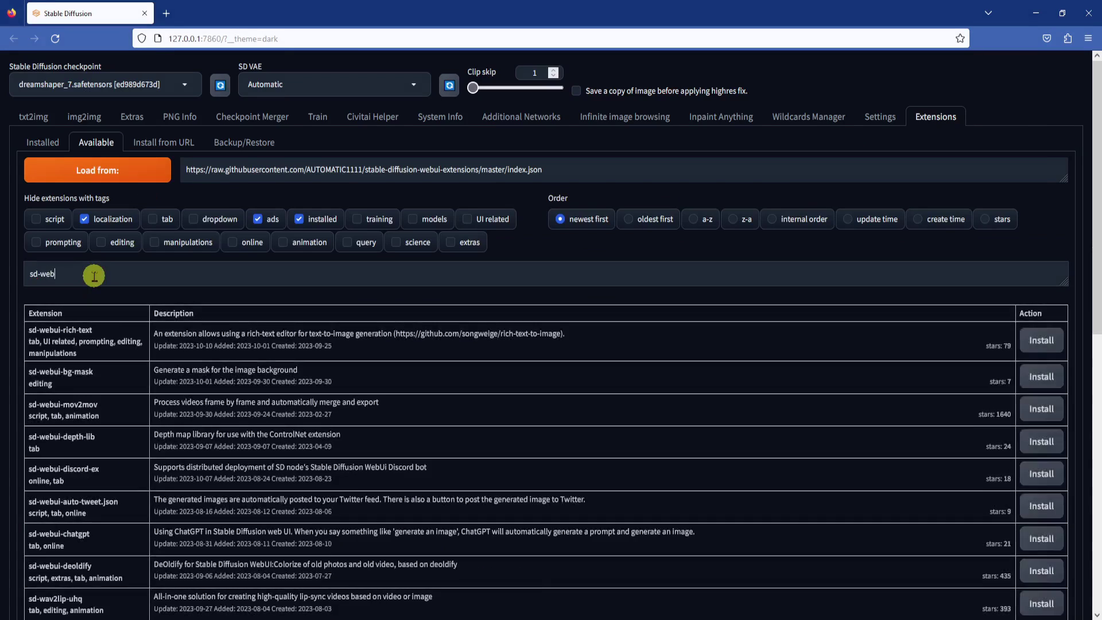
text(ui-control)
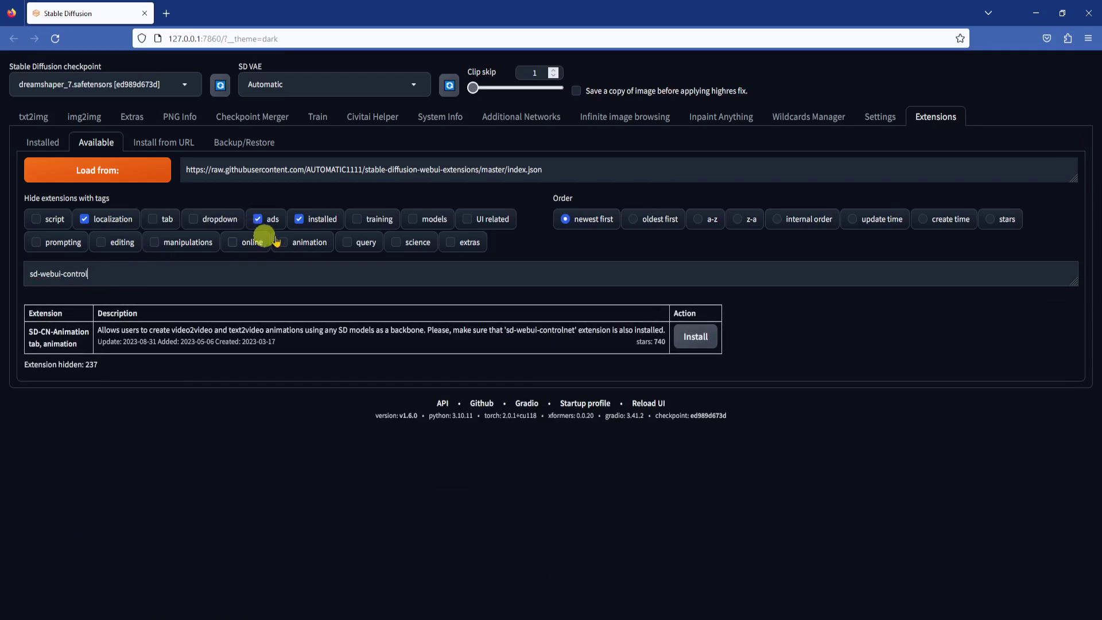
click(299, 218)
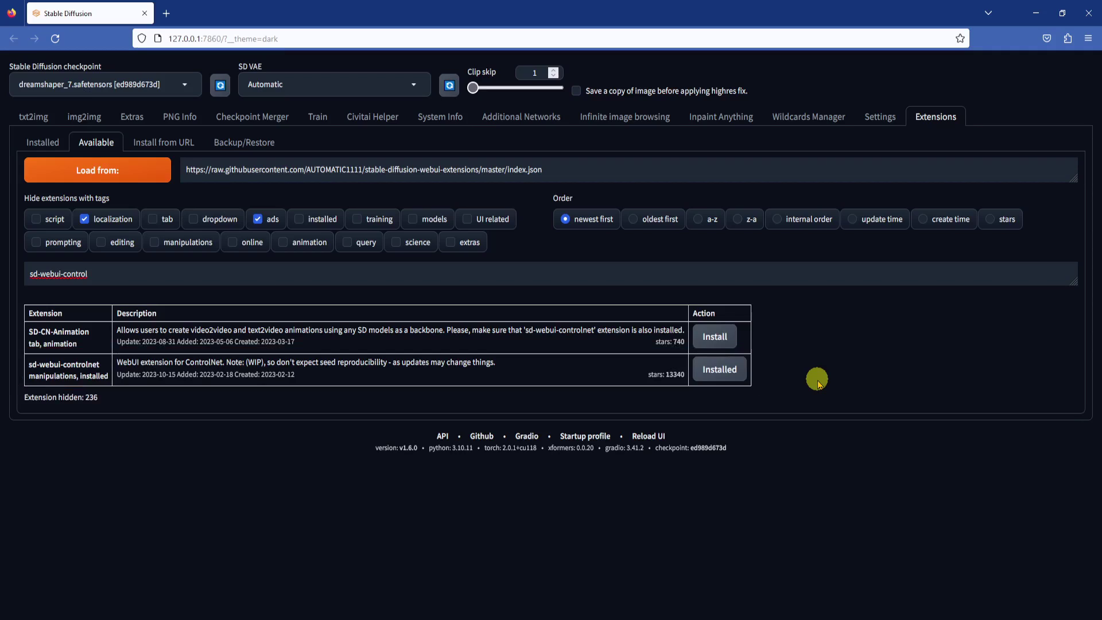
click(46, 145)
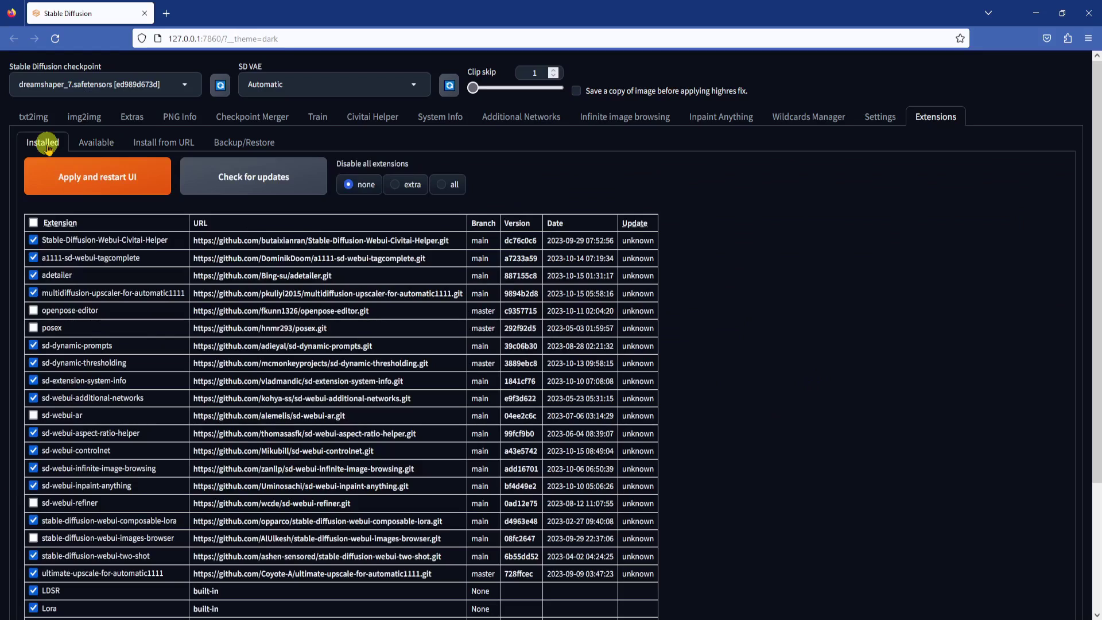
Step: Apply and restart the UI, then expand the ControlNet v1.1.411 section
click(150, 179)
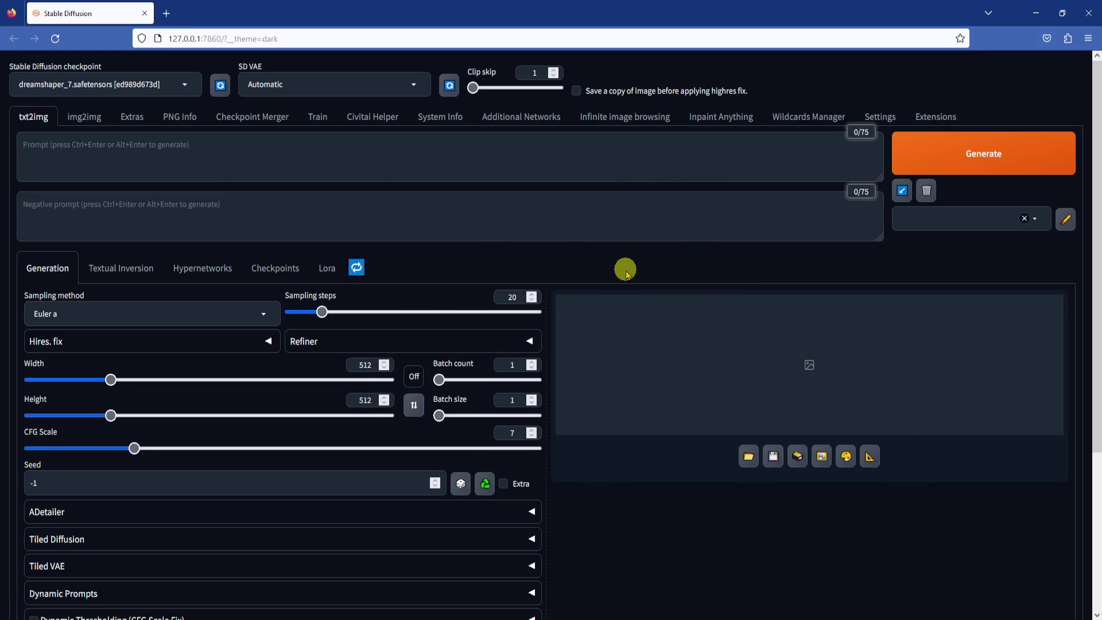
scroll(585, 273, down, 4)
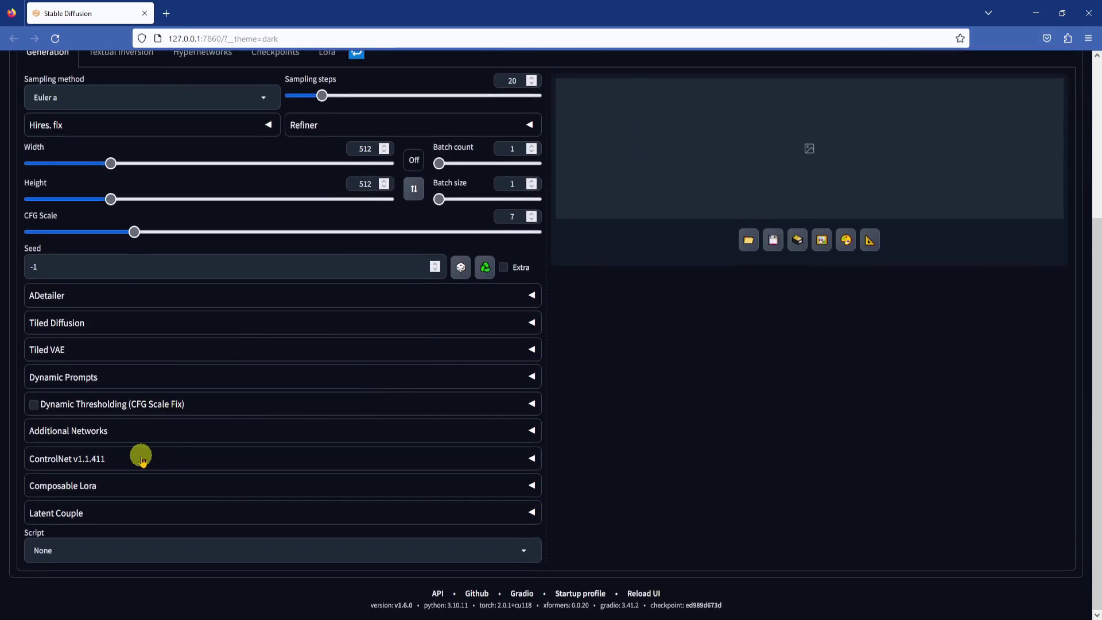
click(140, 458)
scroll(576, 376, down, 7)
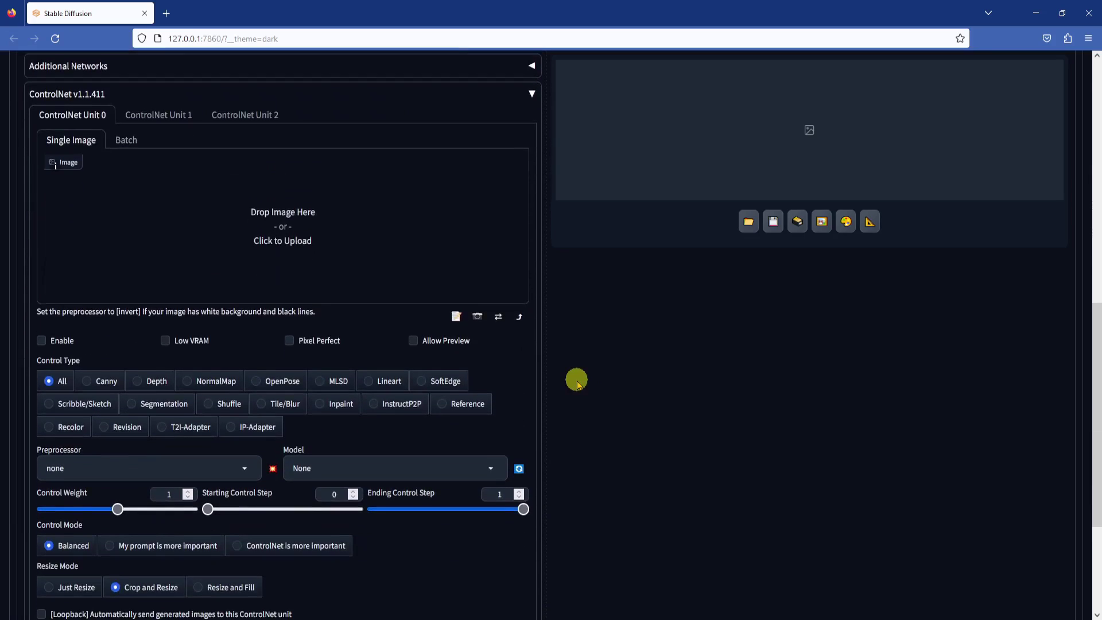
scroll(586, 373, down, 1)
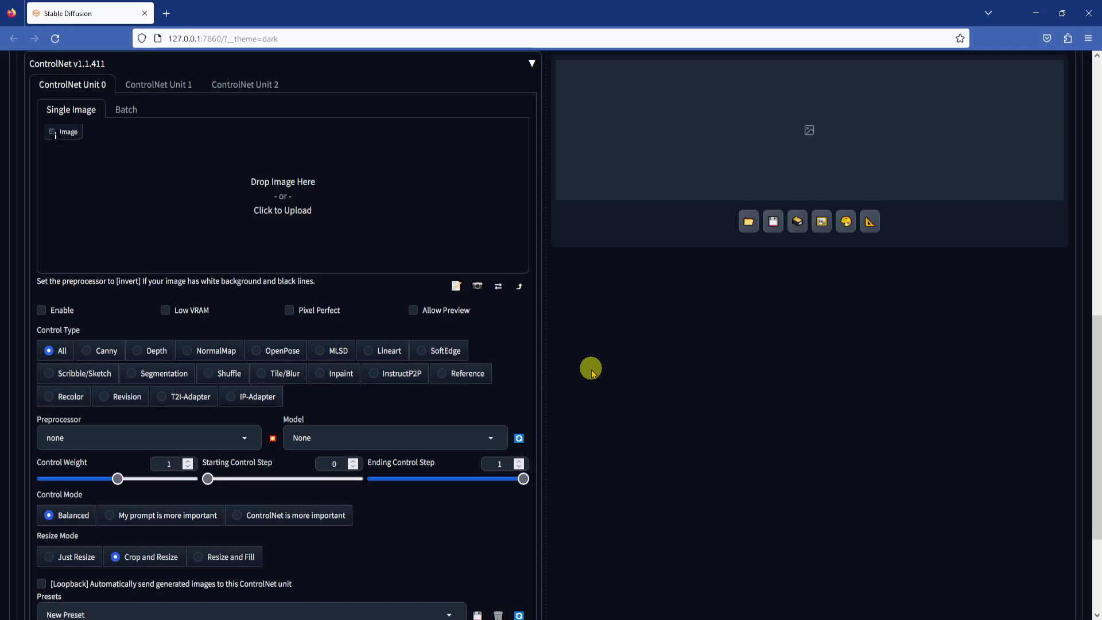
Step: Set Unit 0 to IP-Adapter and check the ip-adapter_clip_sd15 preprocessor and ip-adapter-plus-face_sd15 model
click(232, 396)
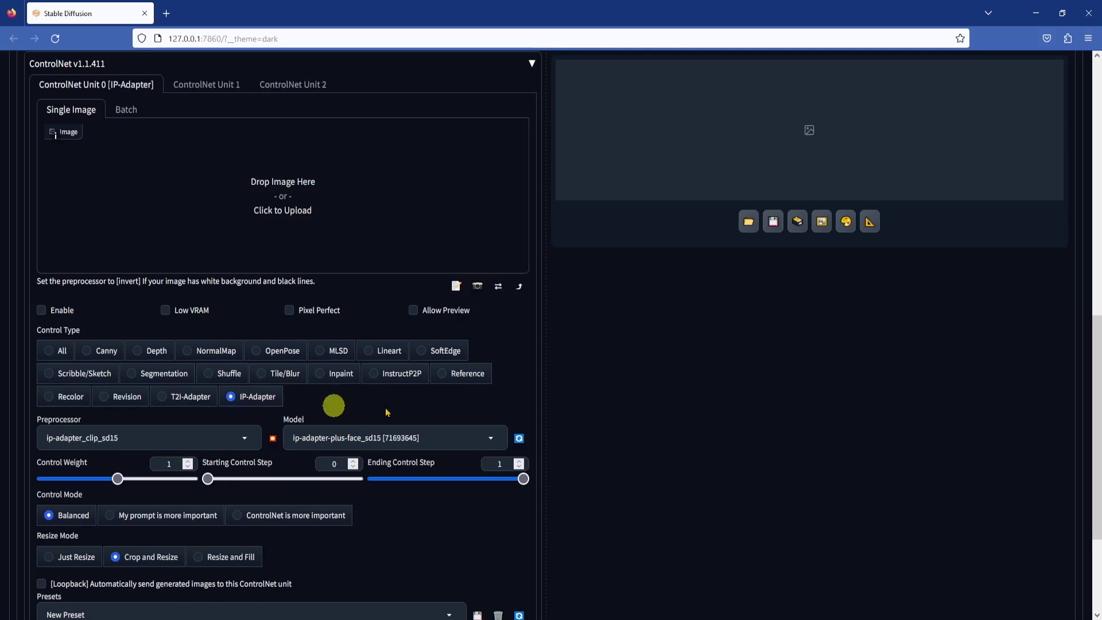
click(244, 439)
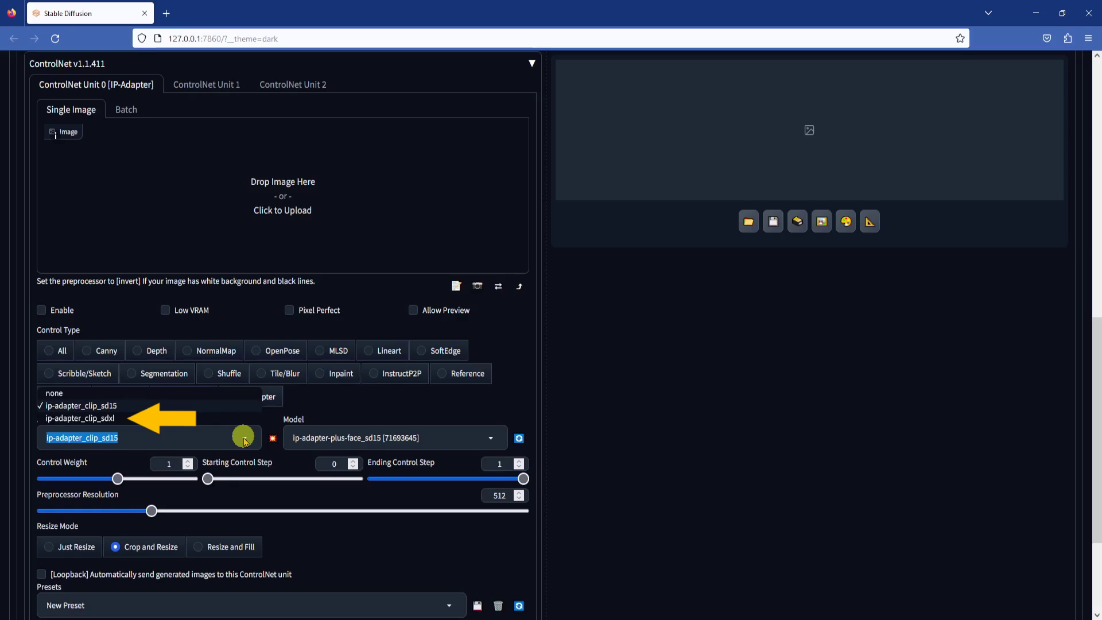
click(493, 437)
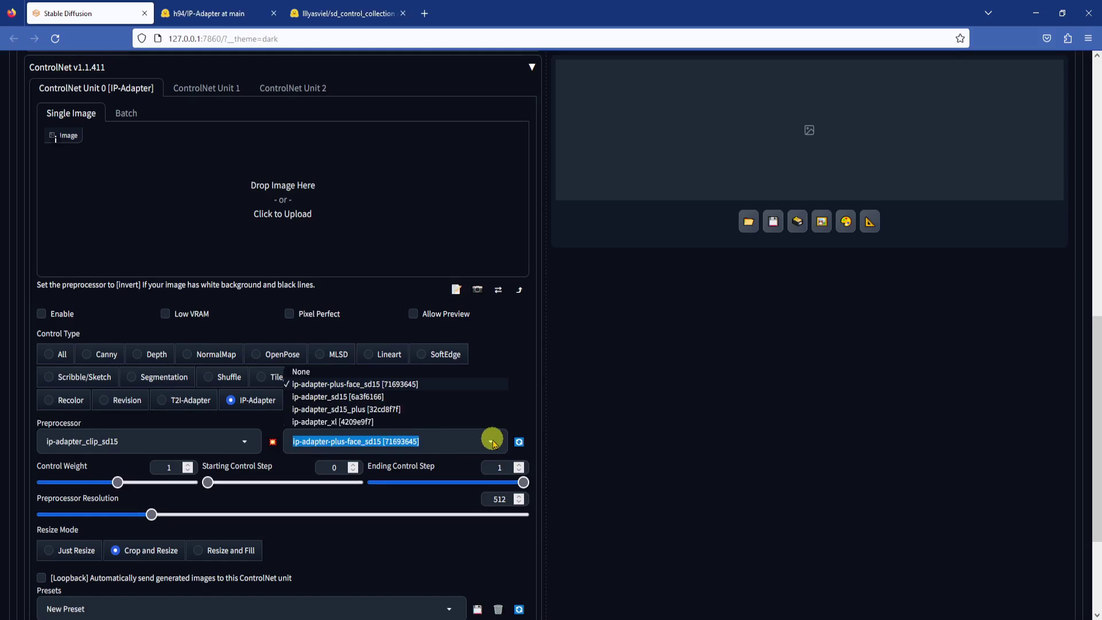
Step: Browse the sd_control_collection files, then open the h94/IP-Adapter models folder on Hugging Face
click(657, 403)
click(343, 7)
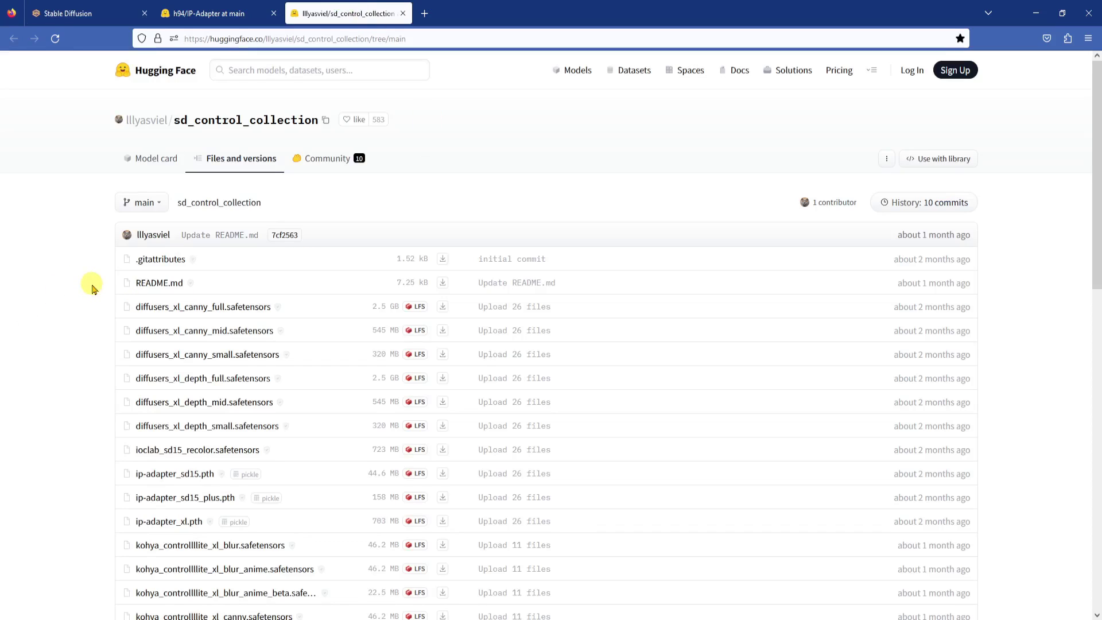
scroll(94, 292, down, 5)
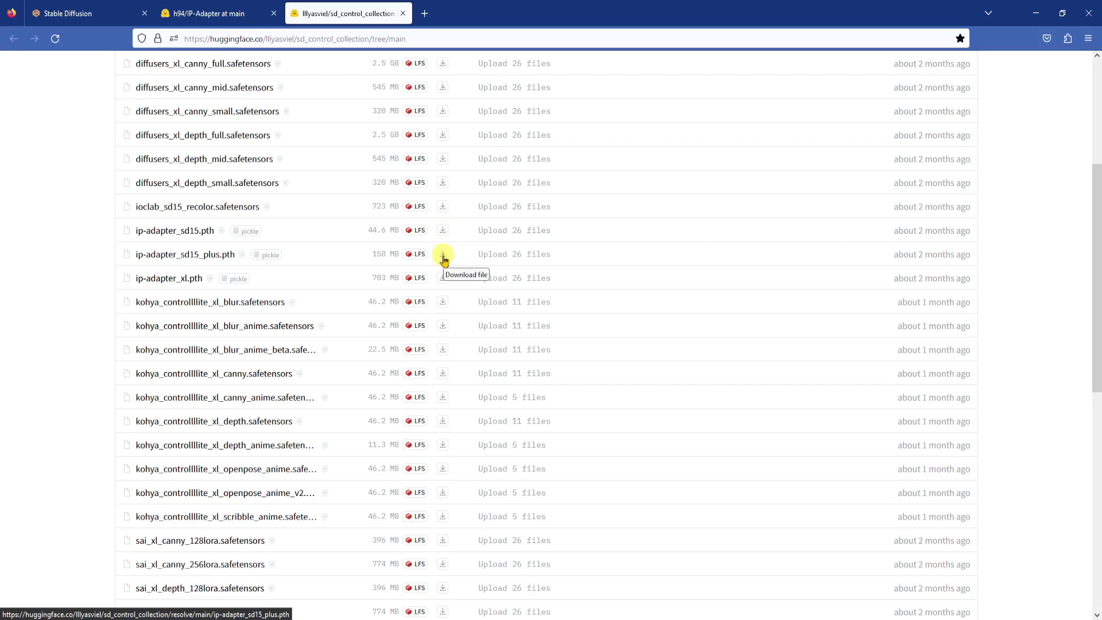
click(248, 13)
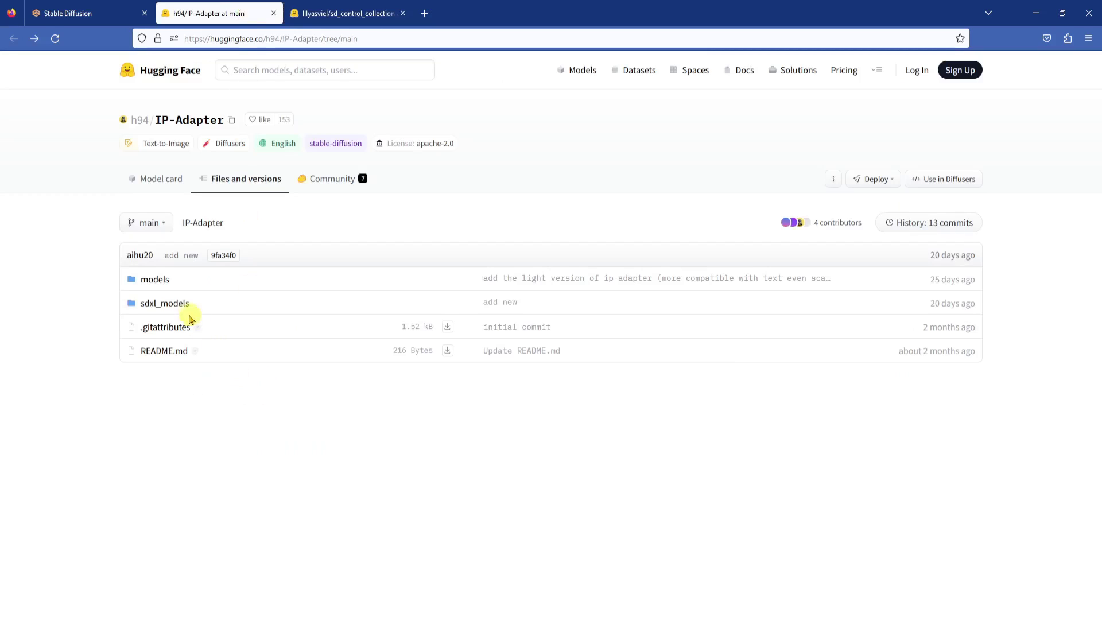
click(155, 279)
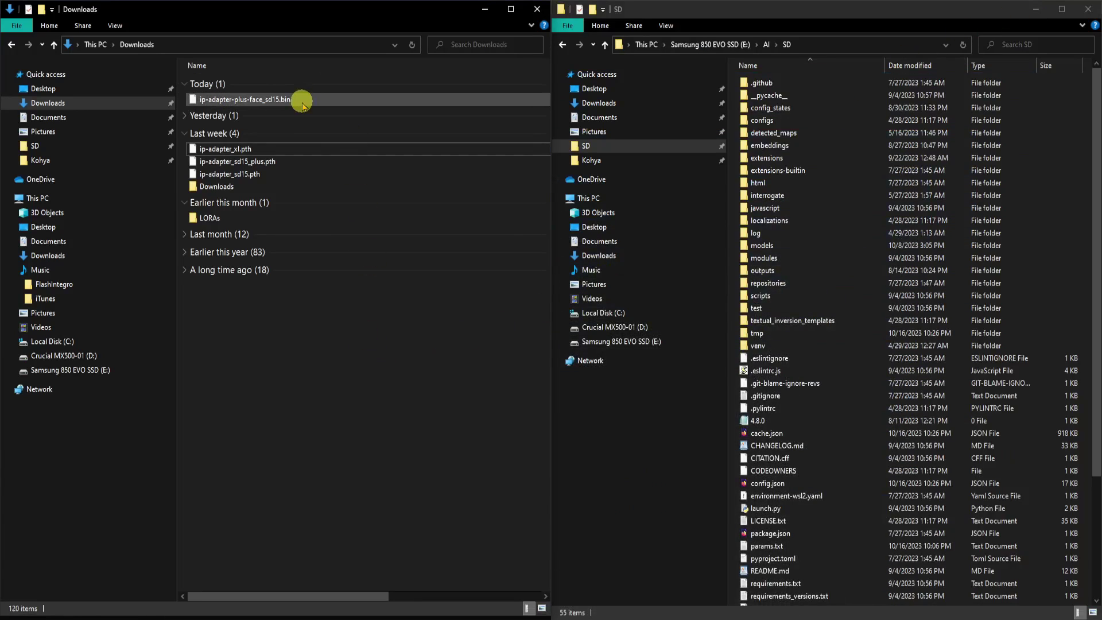
Step: Rename the downloaded face model from .bin to ip-adapter-plus-face_sd15.pth, accepting the extension change
click(293, 100)
click(294, 100)
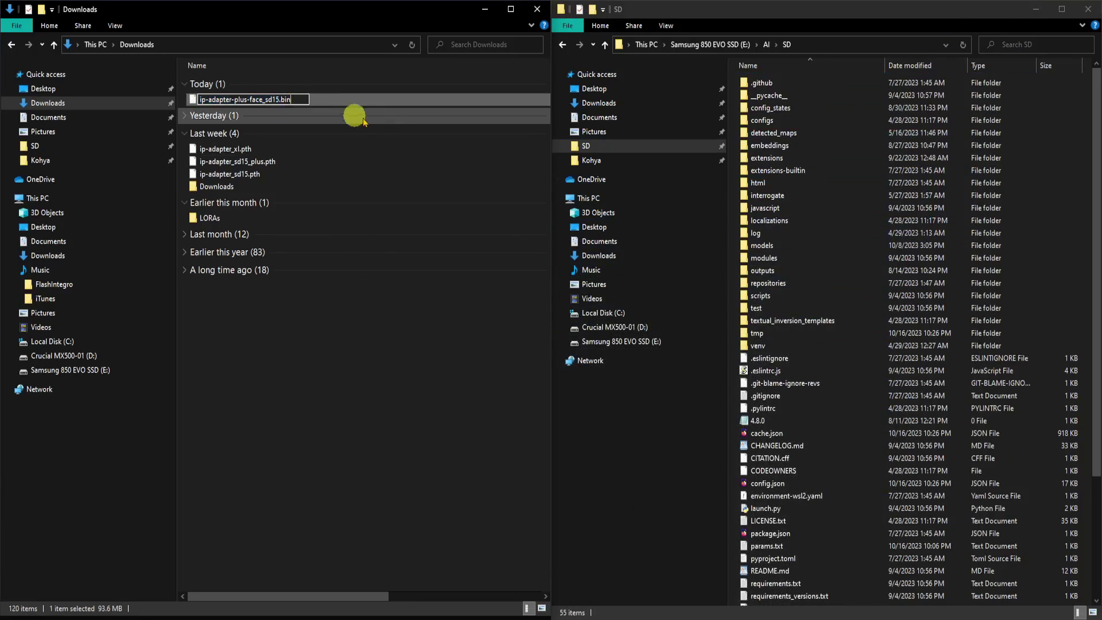
key(BackSpace)
key(BackSpace)
key(BackSpace)
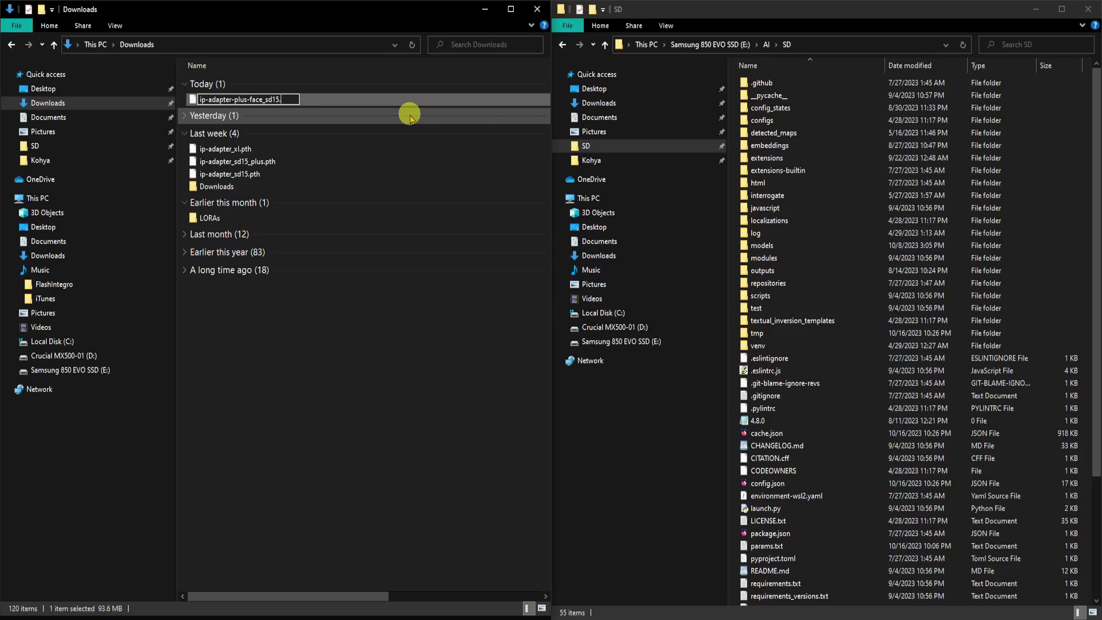
text(pth)
key(Return)
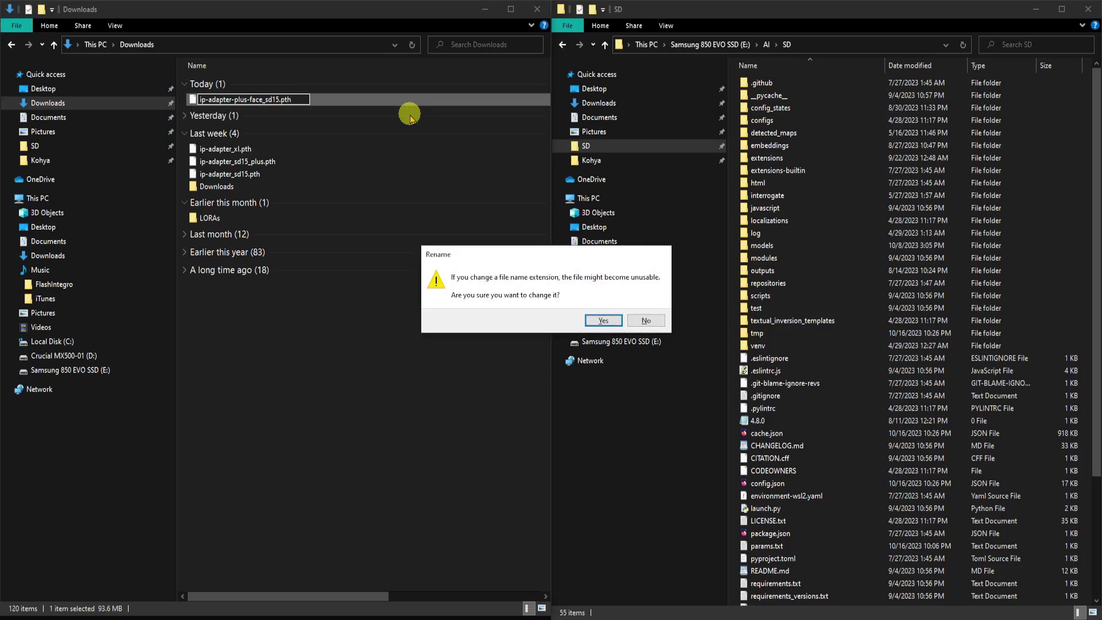
click(603, 320)
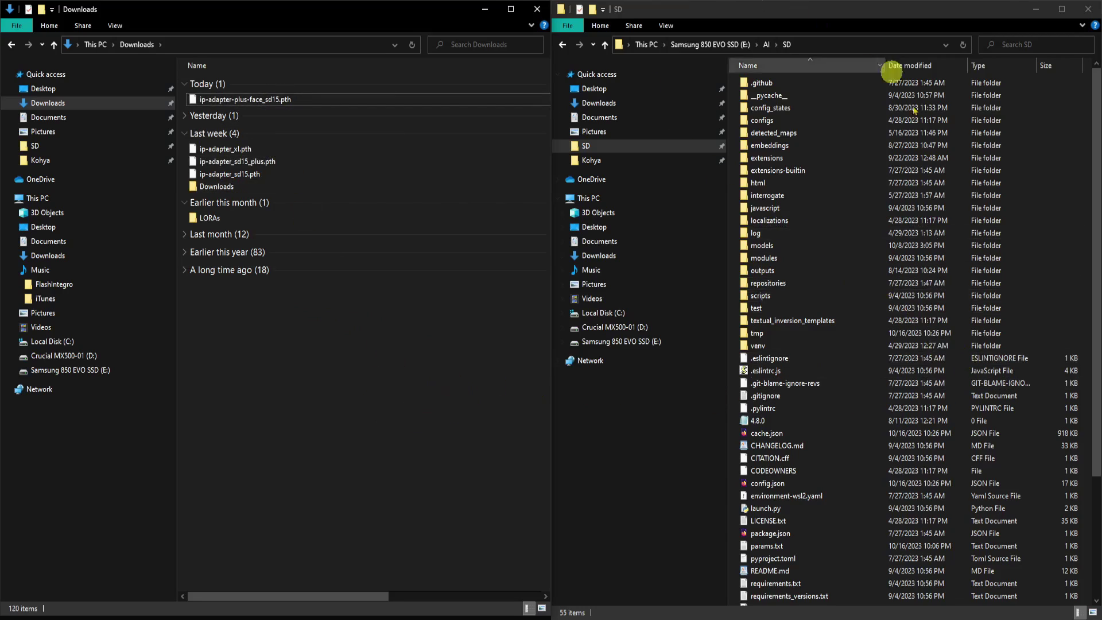
Step: Navigate to extensions > sd-webui-controlnet > models in the other Explorer window
double_click(793, 159)
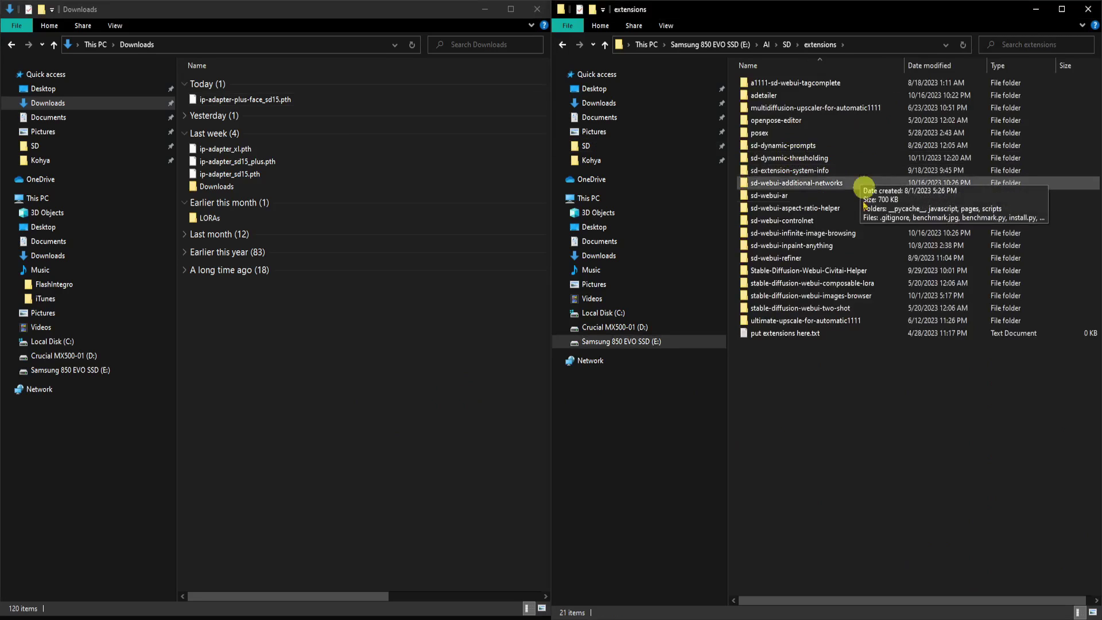
double_click(837, 221)
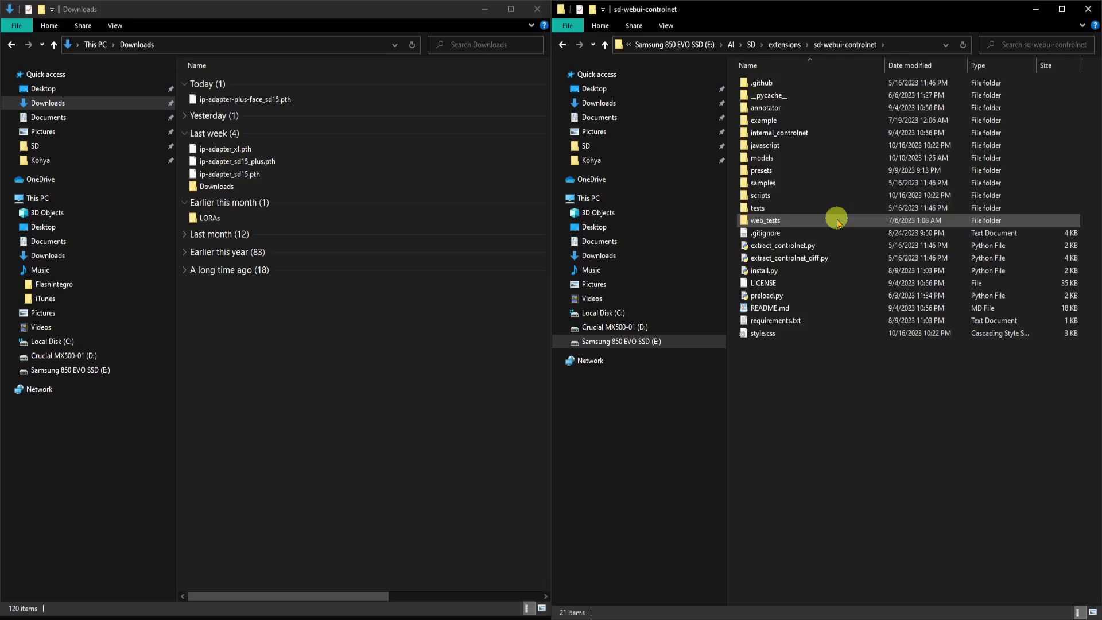
double_click(817, 162)
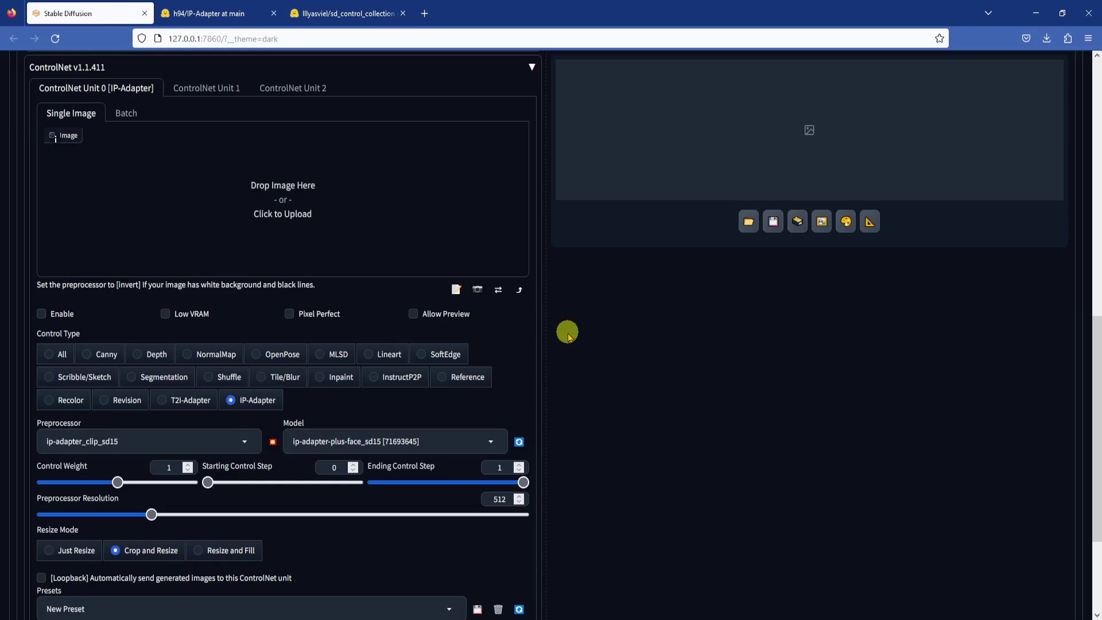
Step: Reload the UI from the page footer and refresh the ControlNet model list
scroll(586, 327, down, 3)
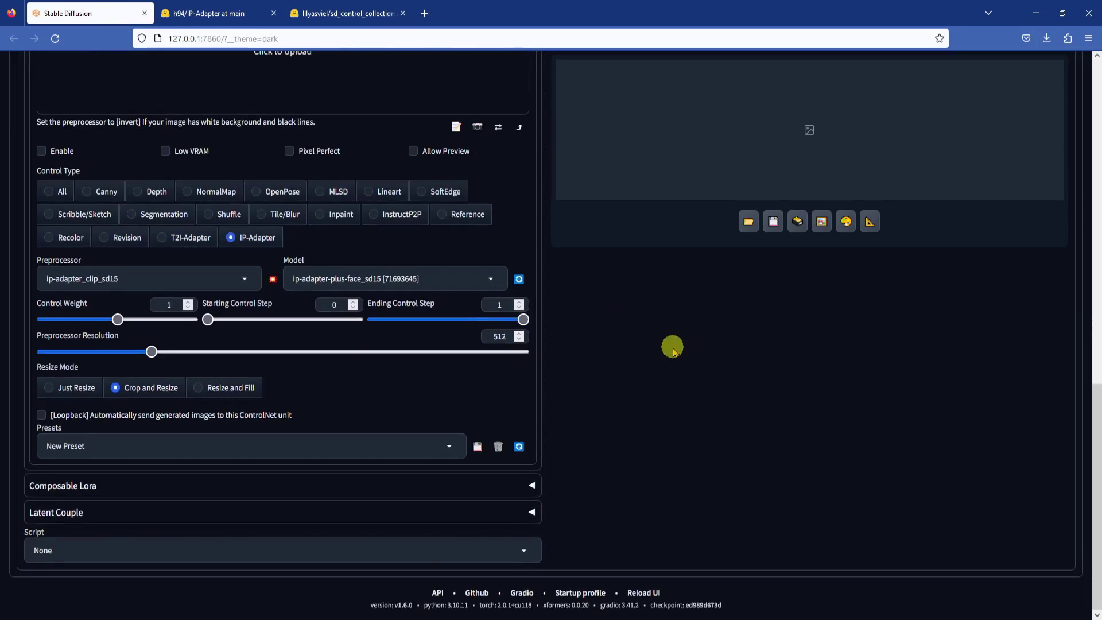
click(638, 594)
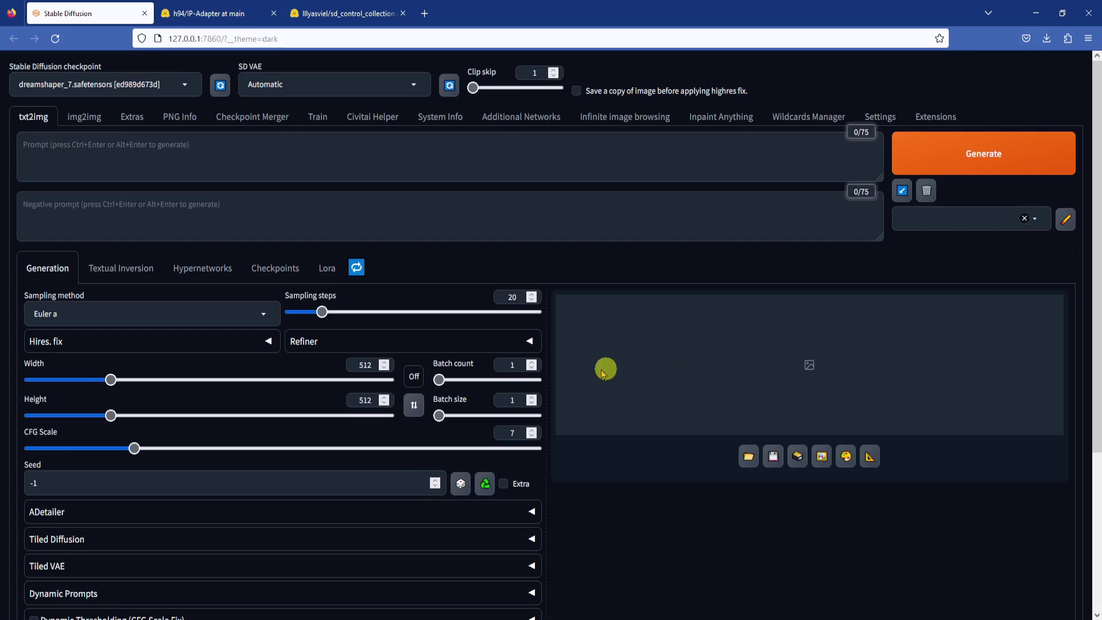
scroll(583, 339, down, 4)
scroll(572, 441, down, 7)
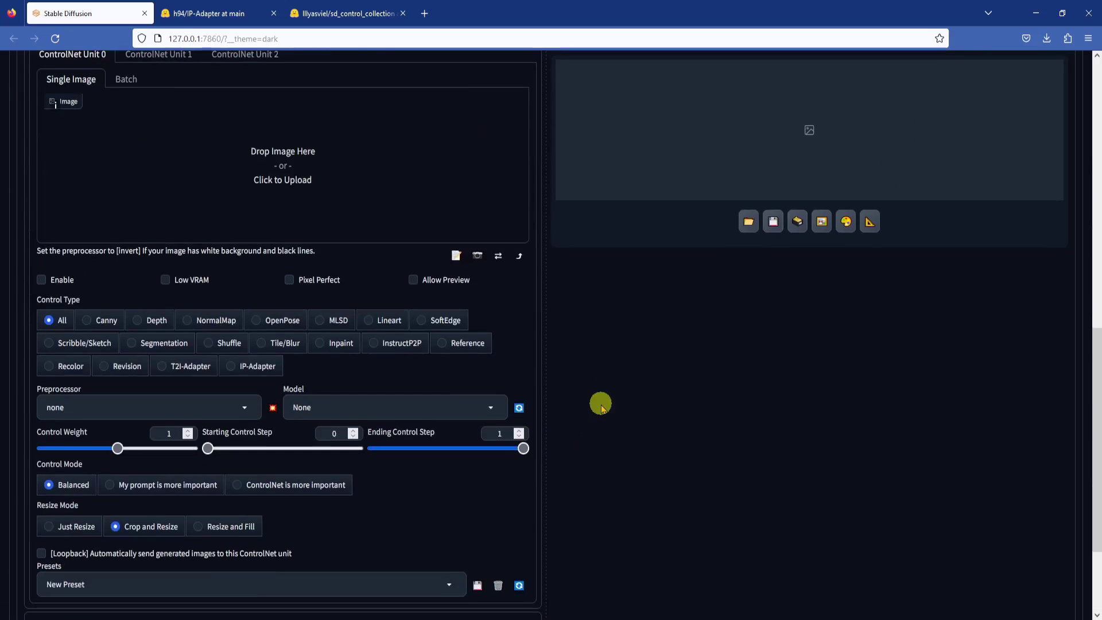
click(241, 366)
click(518, 406)
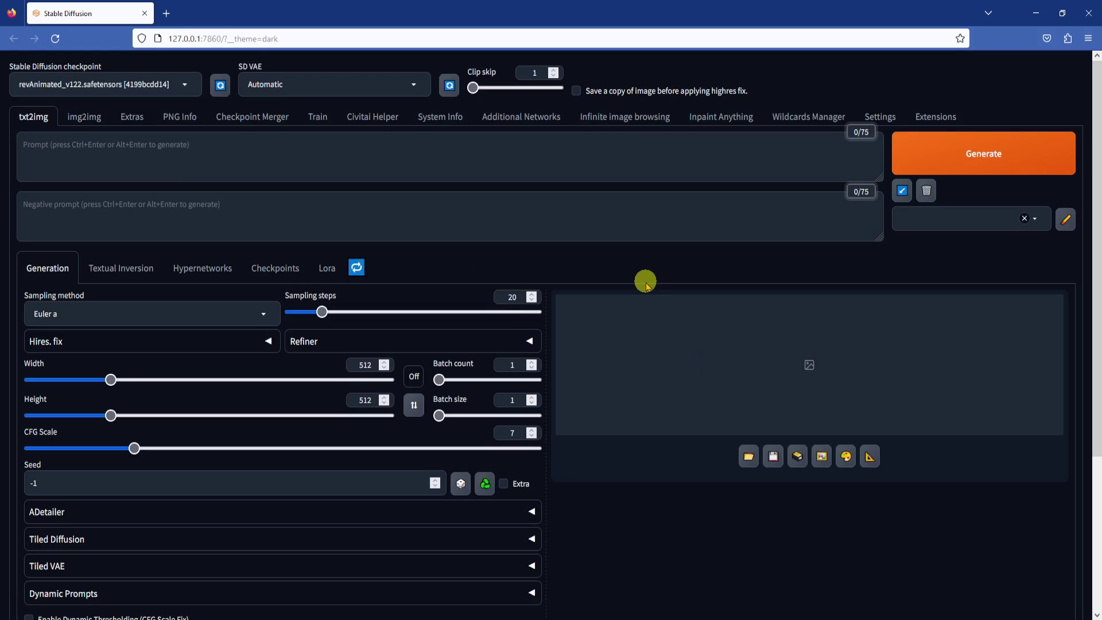
Step: Use DPM++ 2M Karras sampling with 40 steps and a width of 768
click(255, 308)
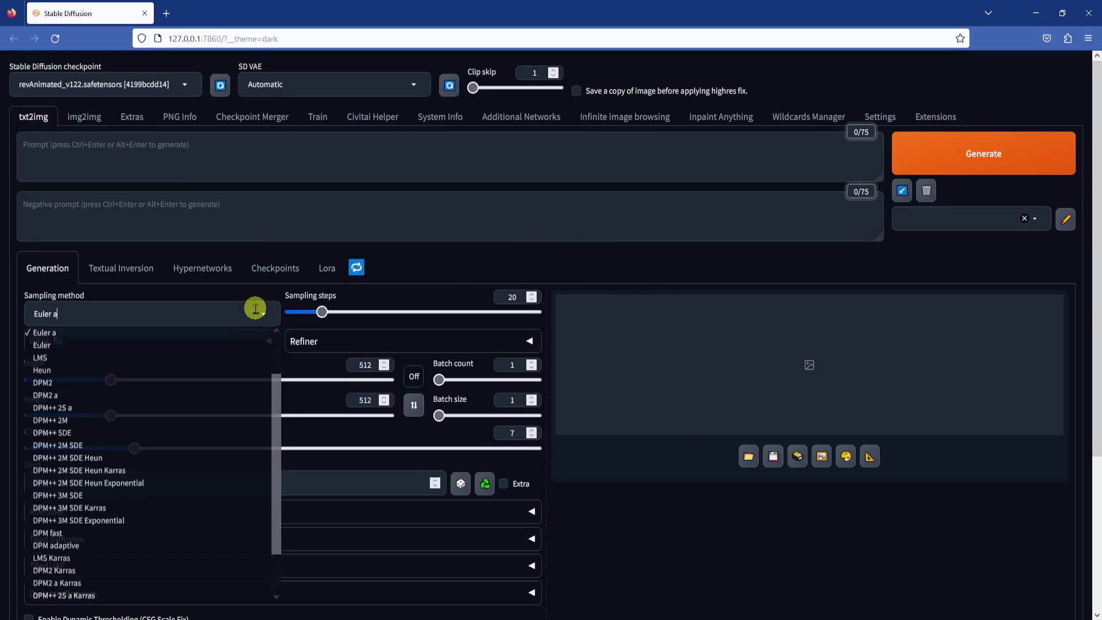
scroll(172, 428, up, 2)
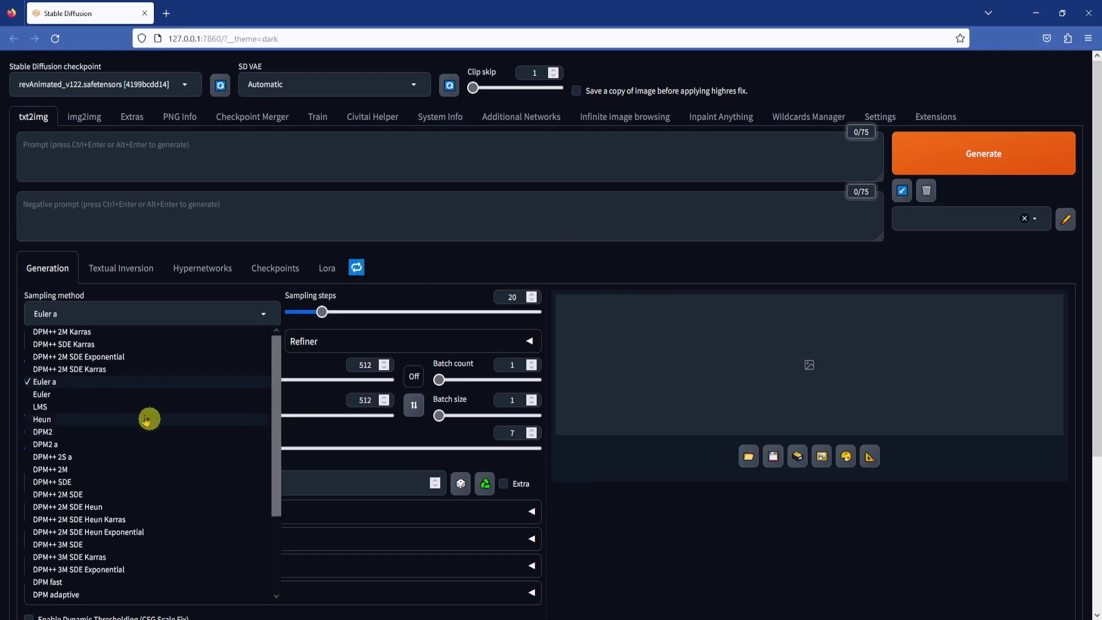
click(79, 332)
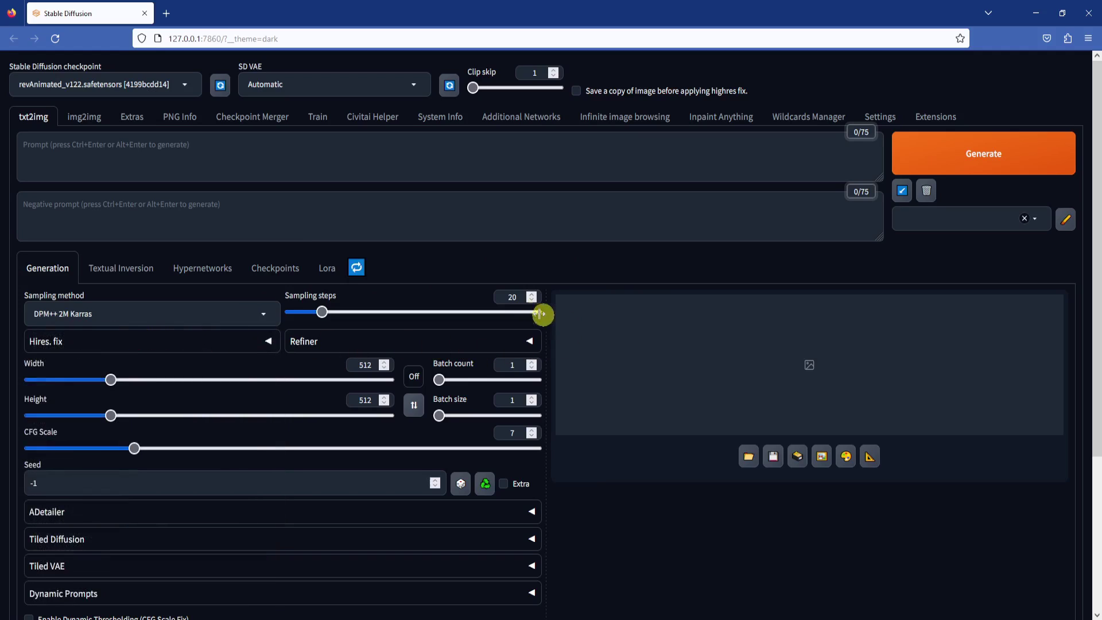
double_click(511, 295)
text(40)
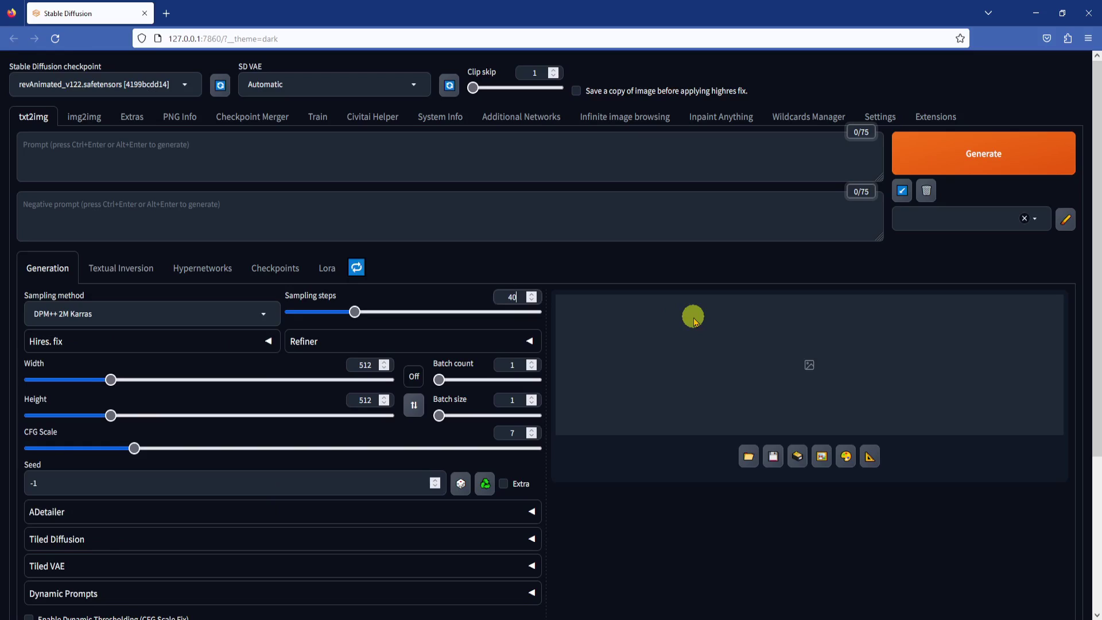
double_click(365, 365)
text(768)
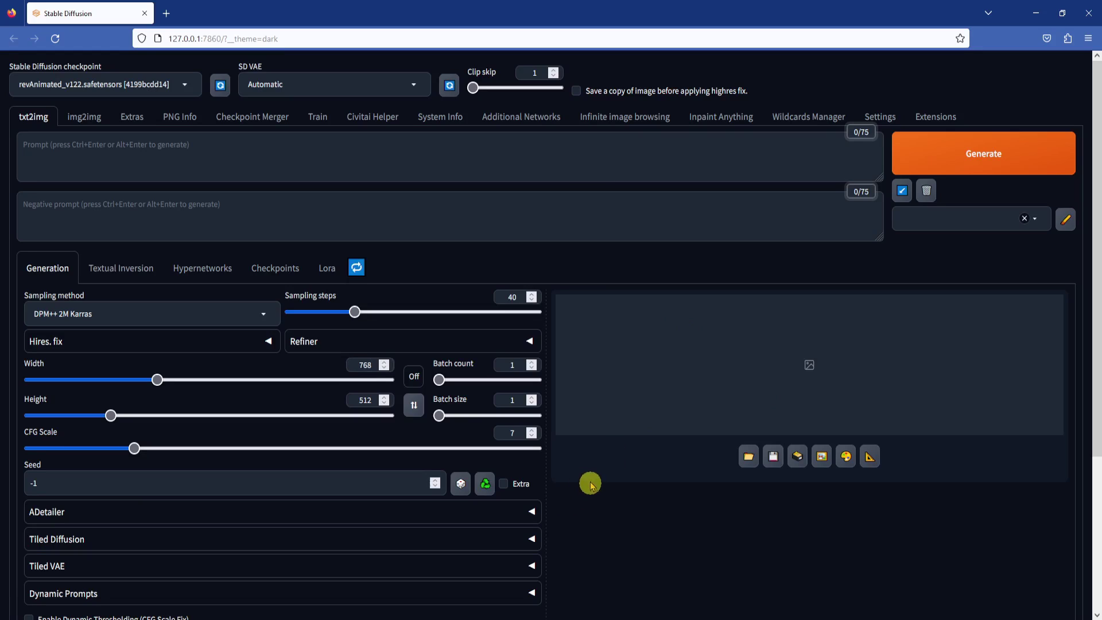
Step: Enable ControlNet Unit 0 with Pixel Perfect and Allow Preview, loading euroTrip4.png as reference
scroll(589, 479, down, 3)
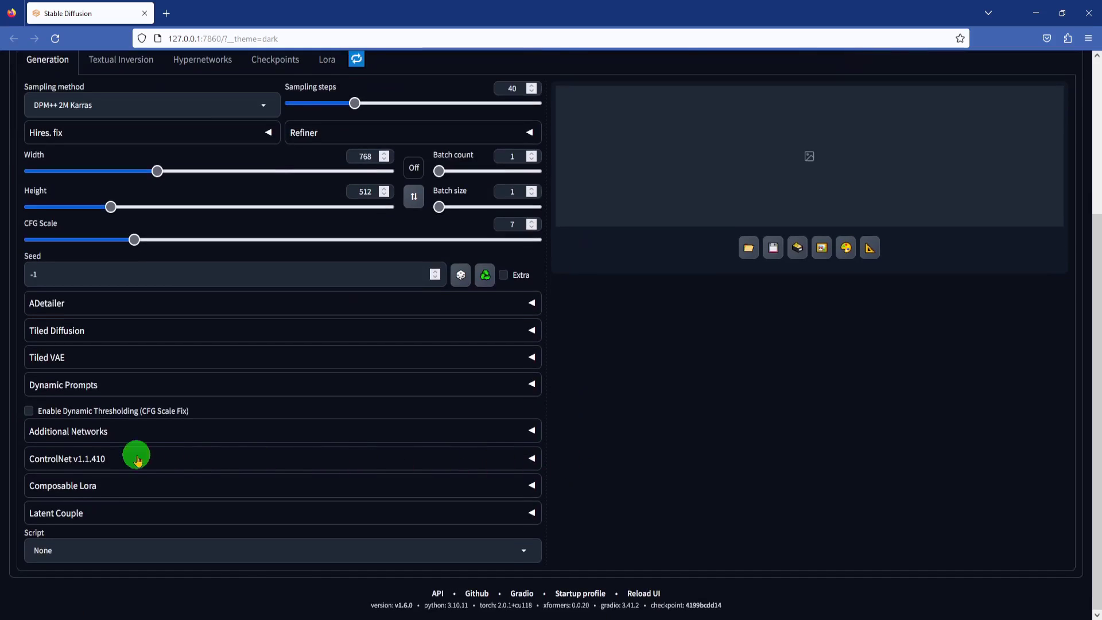
click(136, 459)
scroll(609, 402, down, 4)
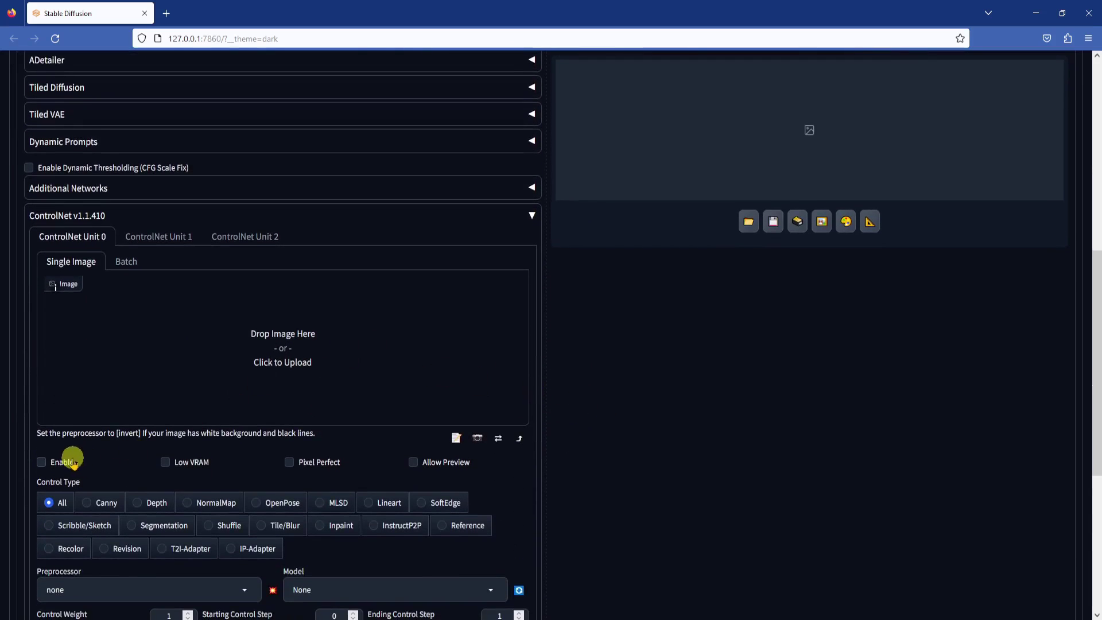
click(42, 462)
click(289, 464)
click(413, 464)
scroll(578, 436, down, 2)
drag(619, 238, 197, 239)
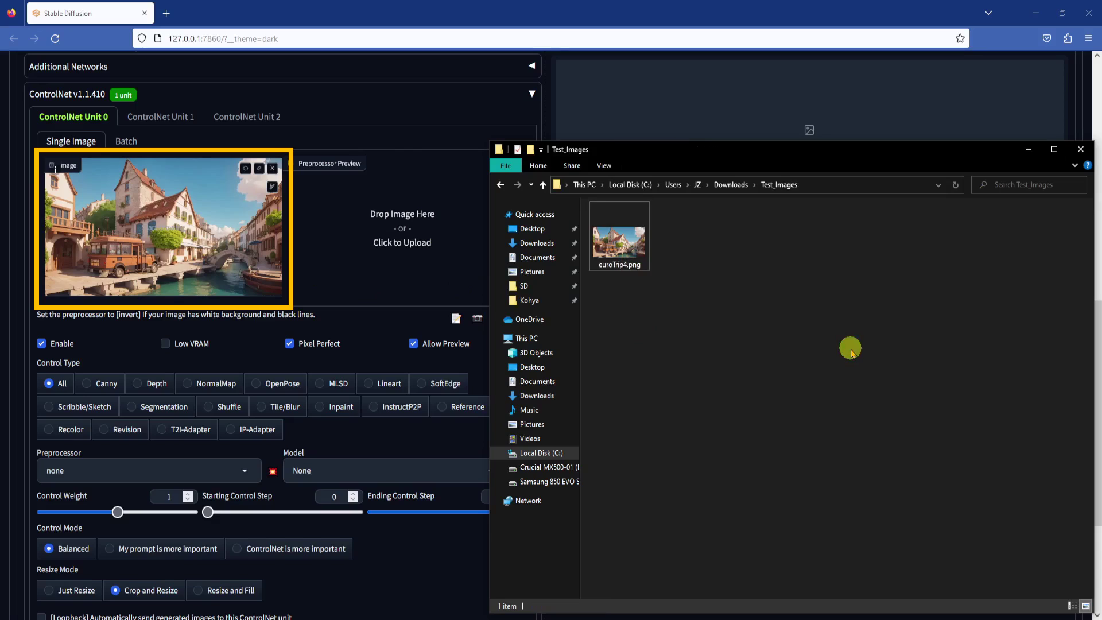
key(alt+Tab)
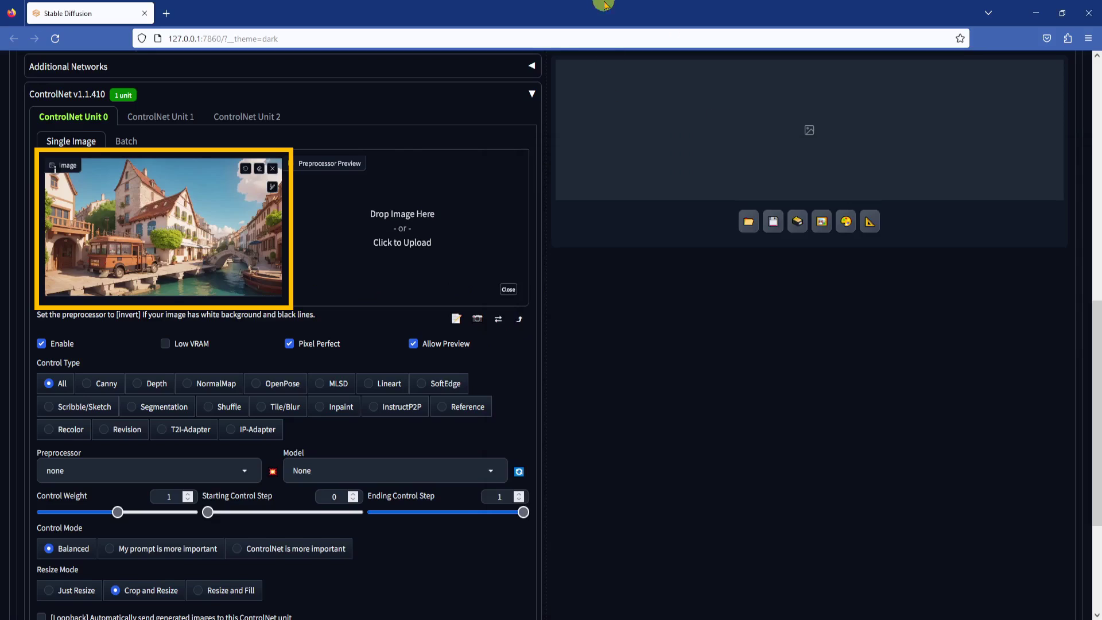
Step: Choose IP-Adapter with ip-adapter_clip_sd15 preprocessor, ip-adapter_sd15 model, and Just Resize
click(231, 429)
click(245, 472)
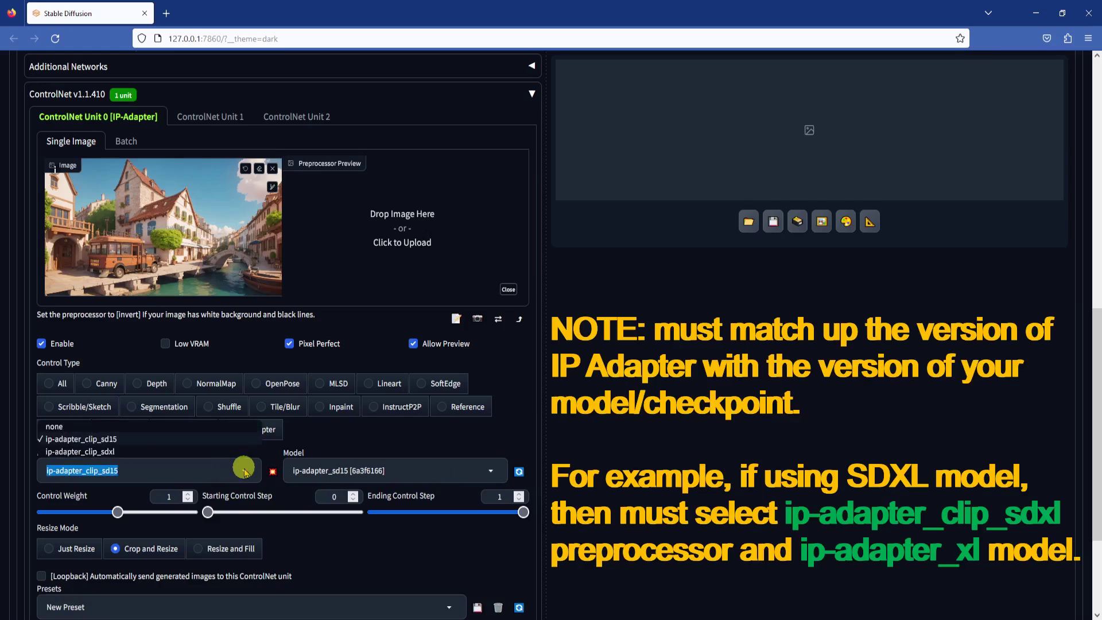
click(109, 438)
click(437, 475)
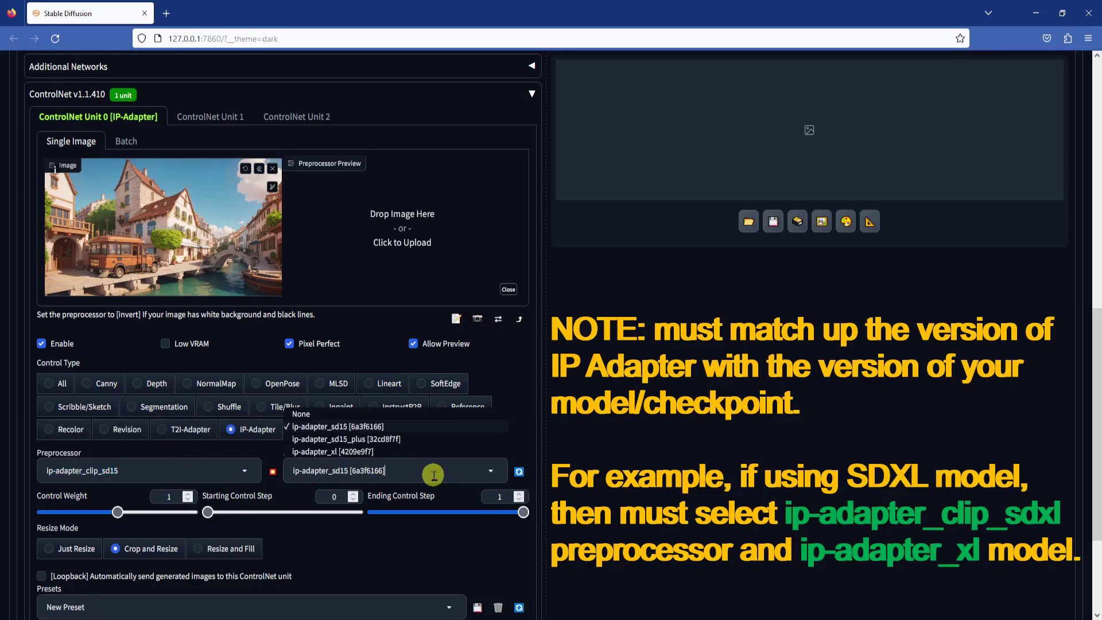
click(438, 474)
scroll(640, 443, down, 1)
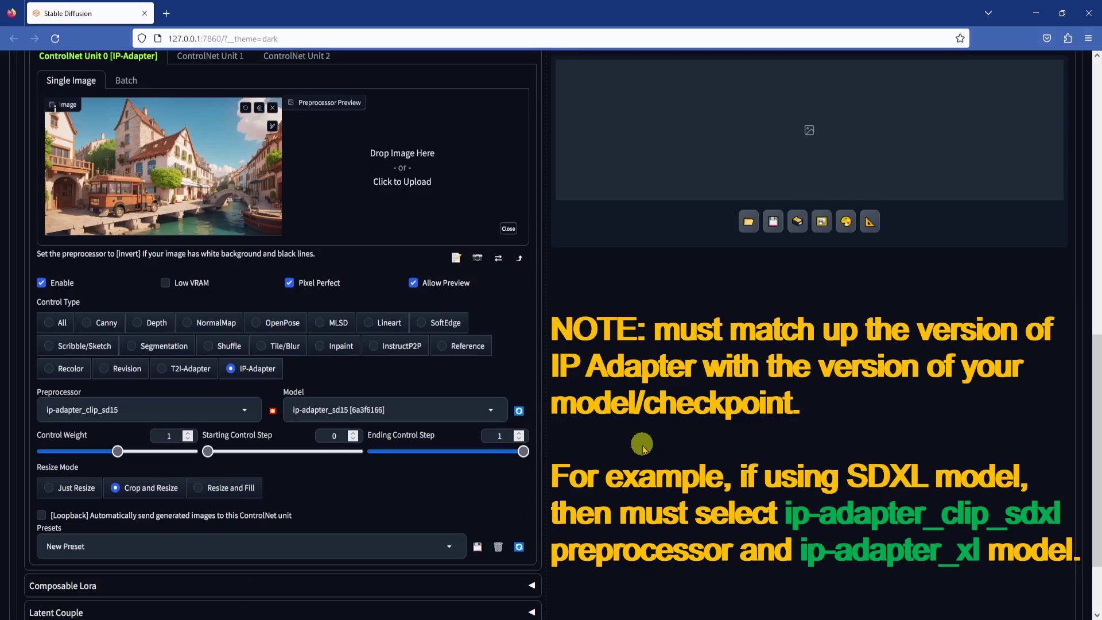
click(46, 487)
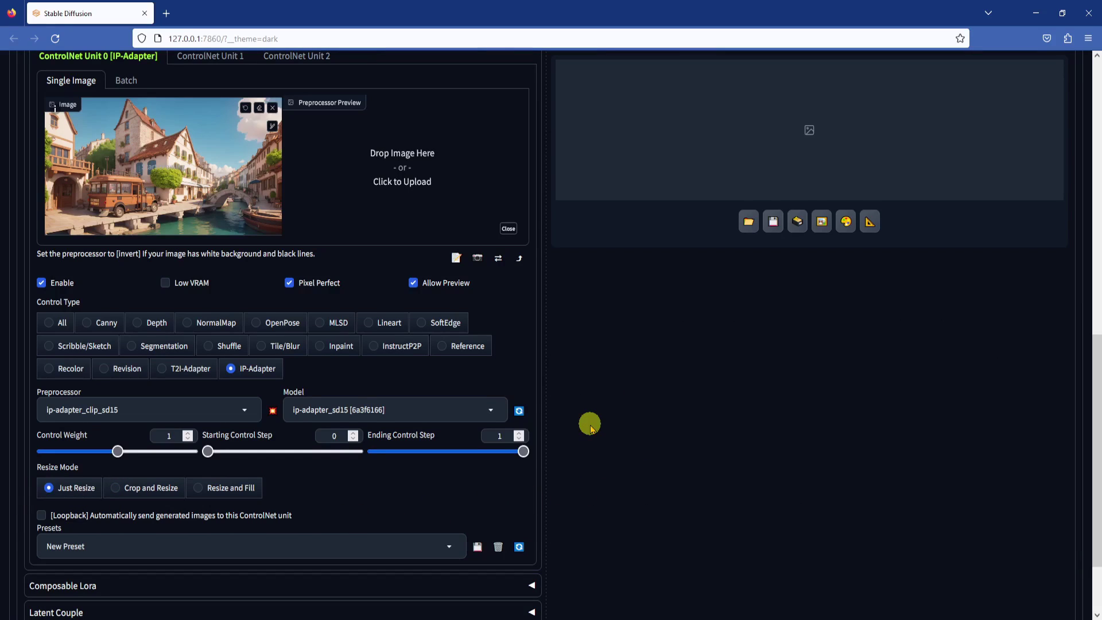
Step: Generate a 768×512 town image in the reference's style, inspect it full-screen, and expand Hires. fix
scroll(631, 460, up, 20)
click(986, 153)
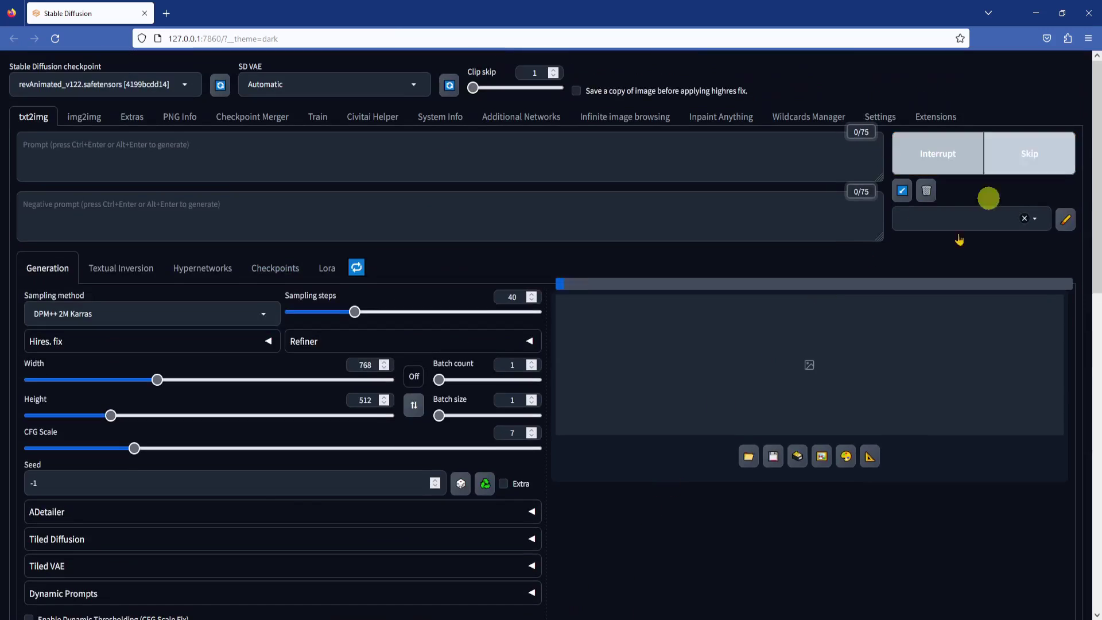
key(alt+Tab)
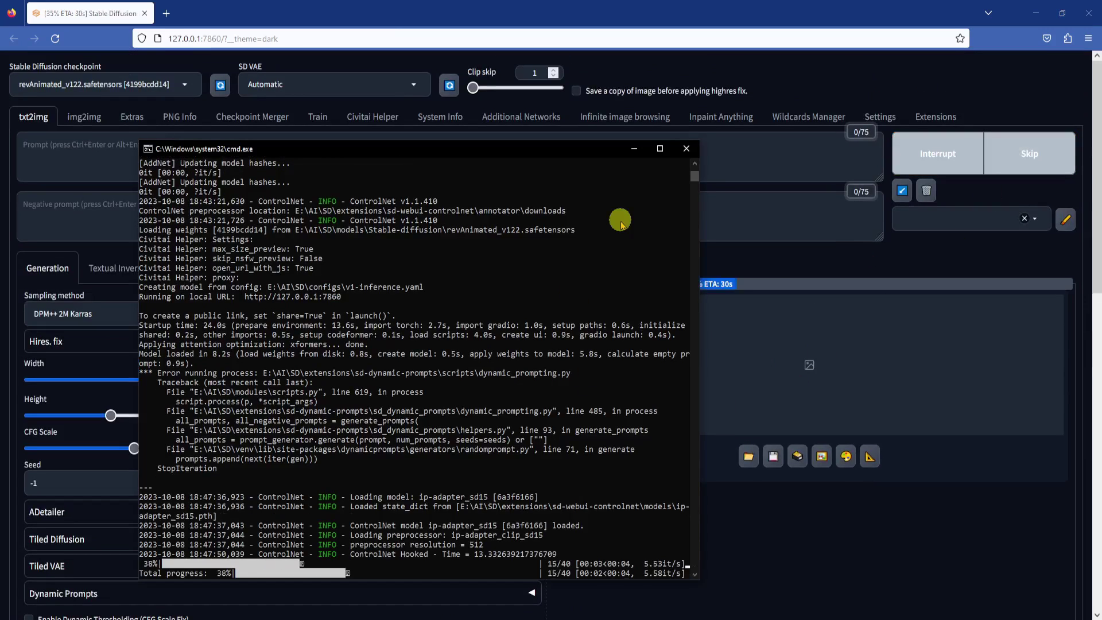
click(839, 450)
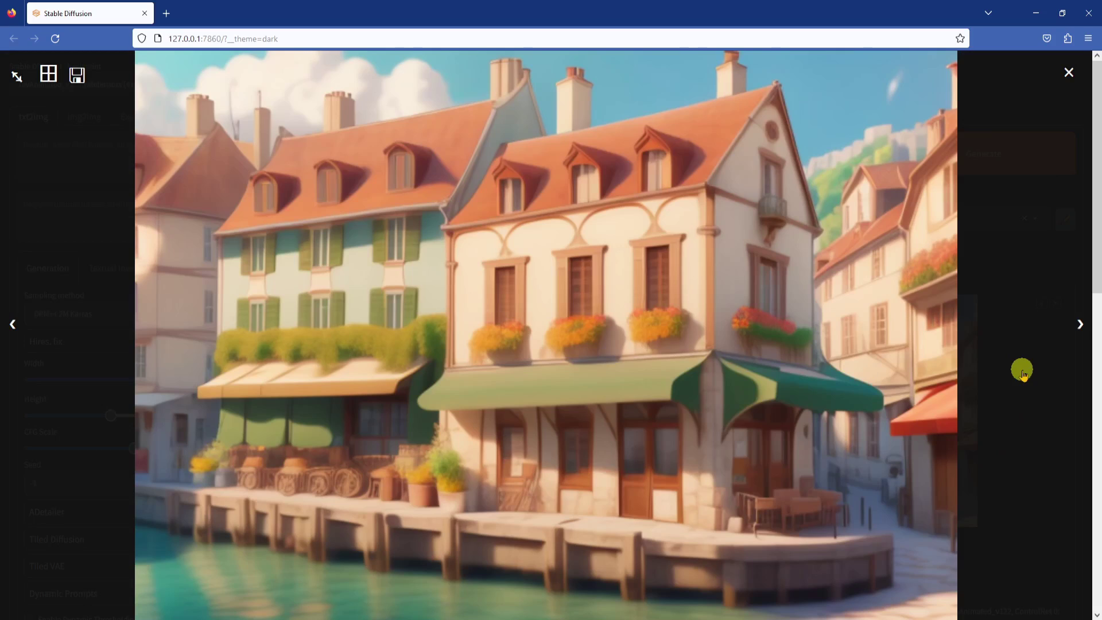
click(1023, 370)
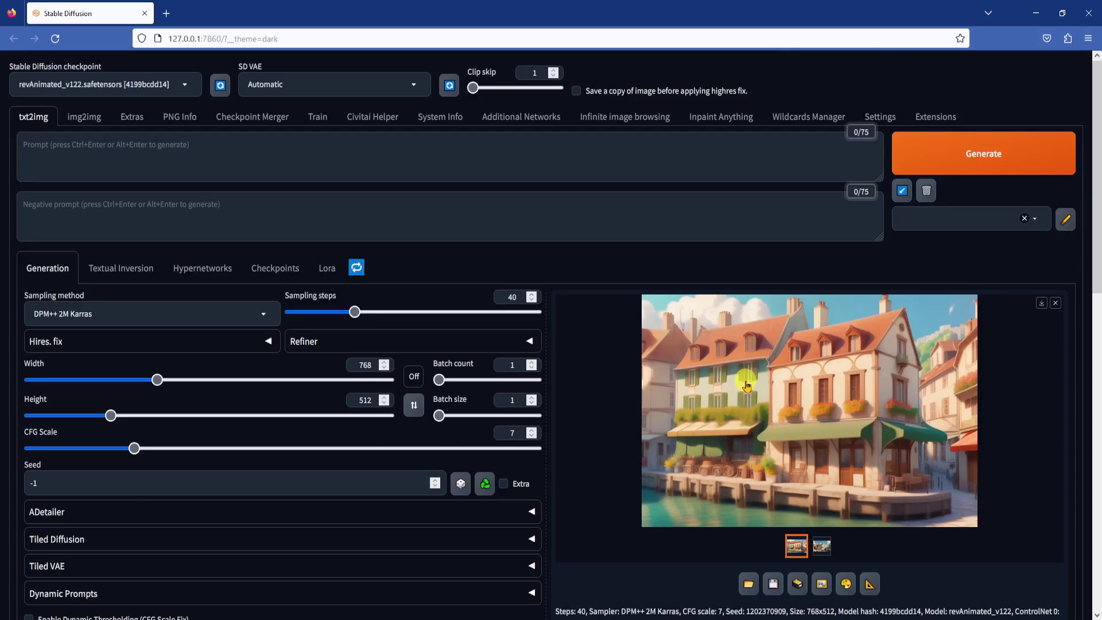
click(269, 341)
scroll(467, 369, down, 2)
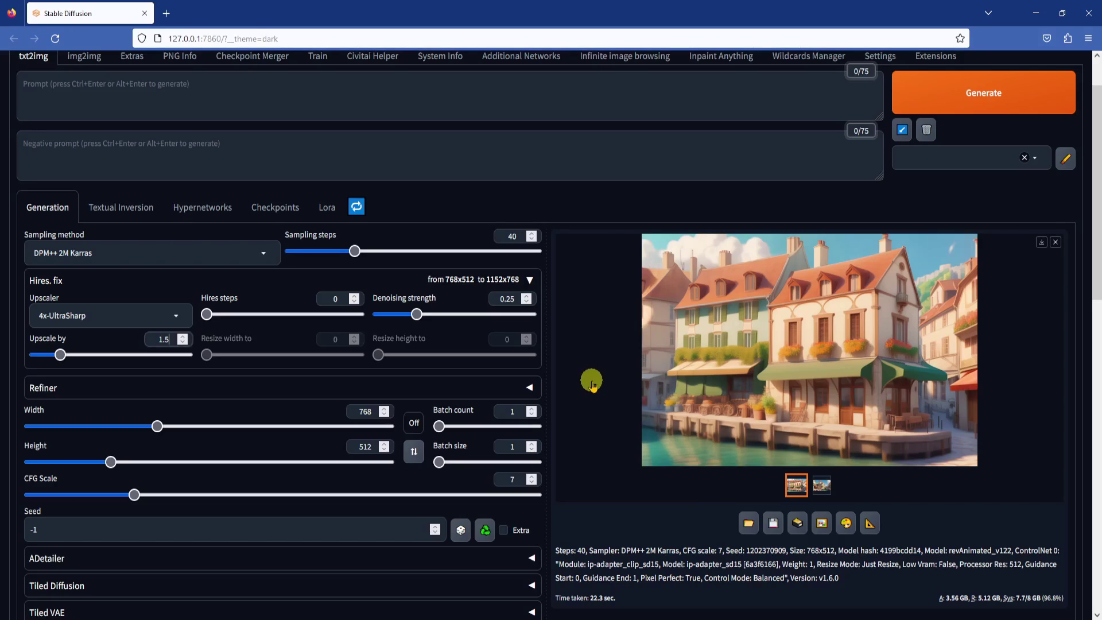
Step: Generate a batch of 4 images upscaled 1.5× to 1152×768, monitoring progress in the console
click(532, 410)
click(531, 409)
click(532, 410)
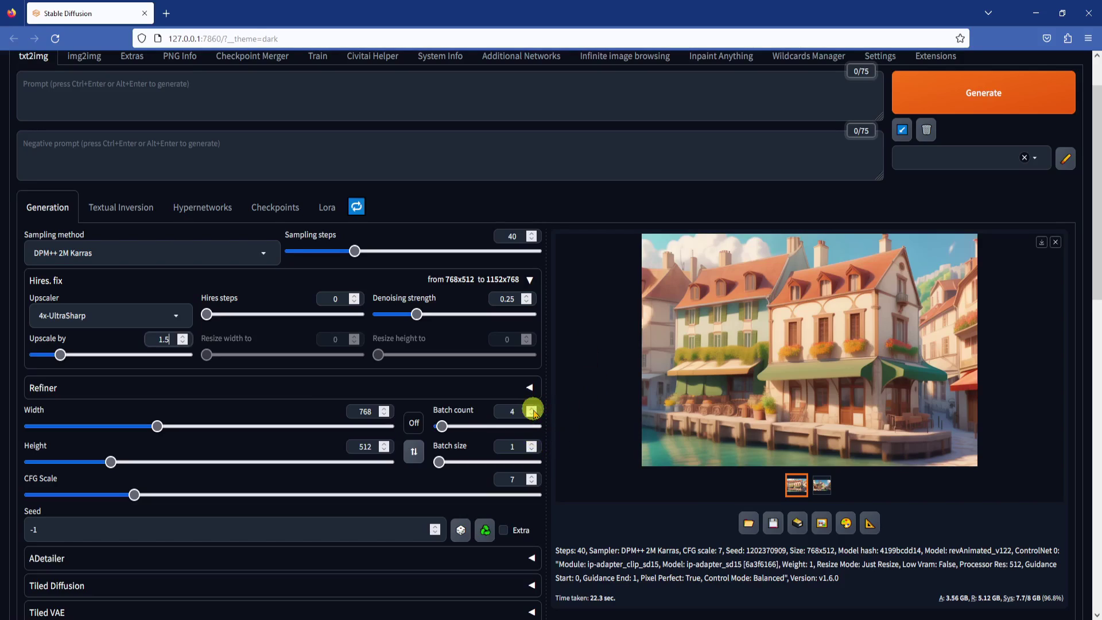
click(996, 95)
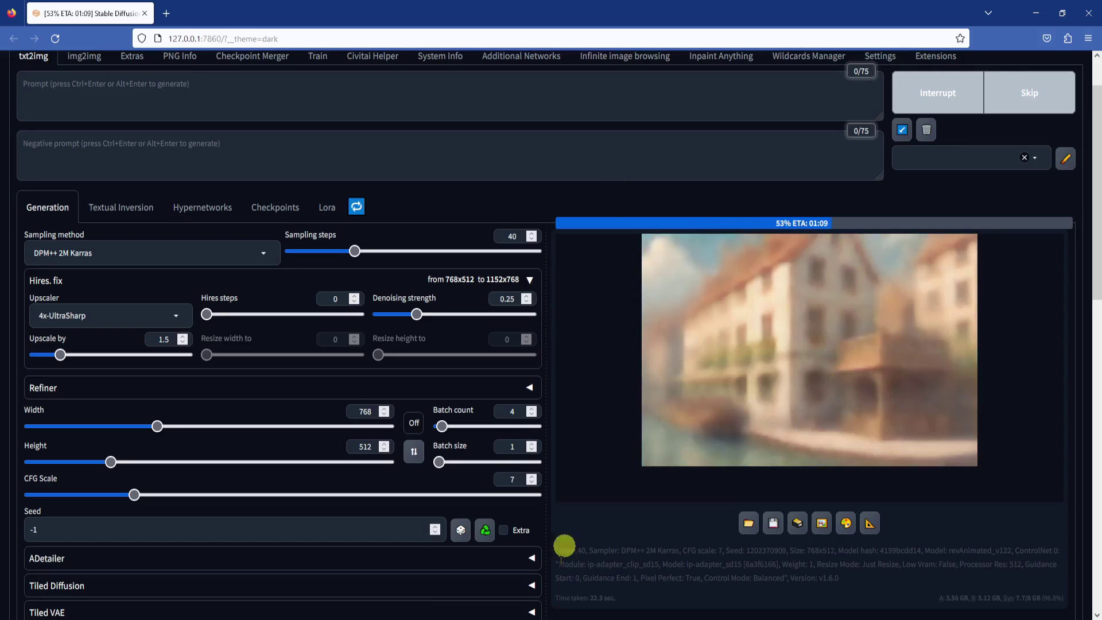
click(549, 606)
drag(1004, 20, 494, 106)
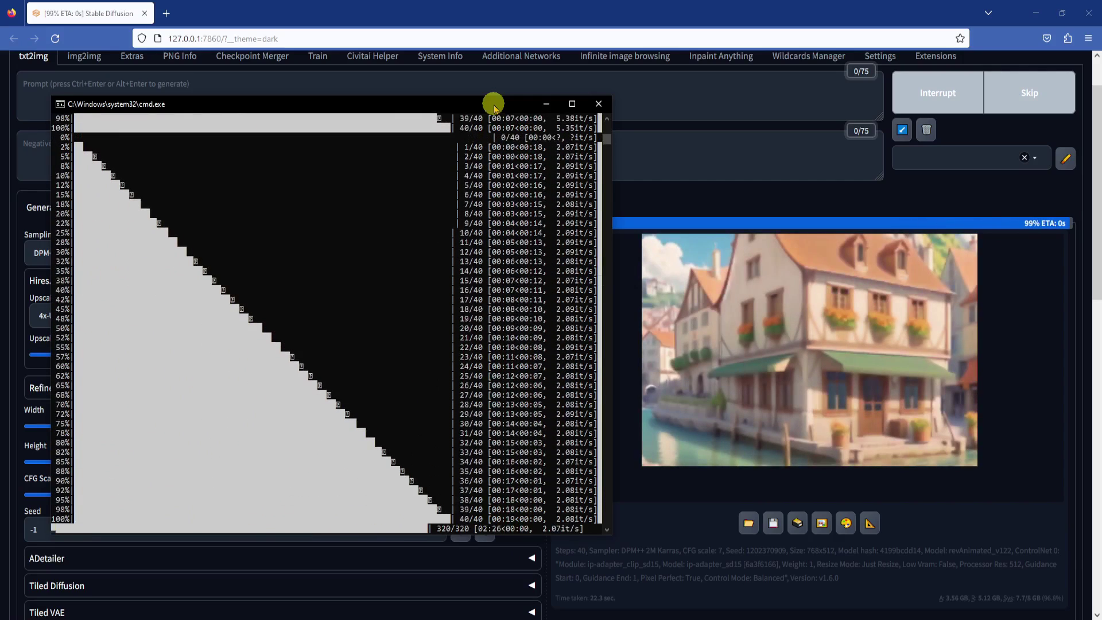
click(546, 103)
scroll(603, 381, down, 1)
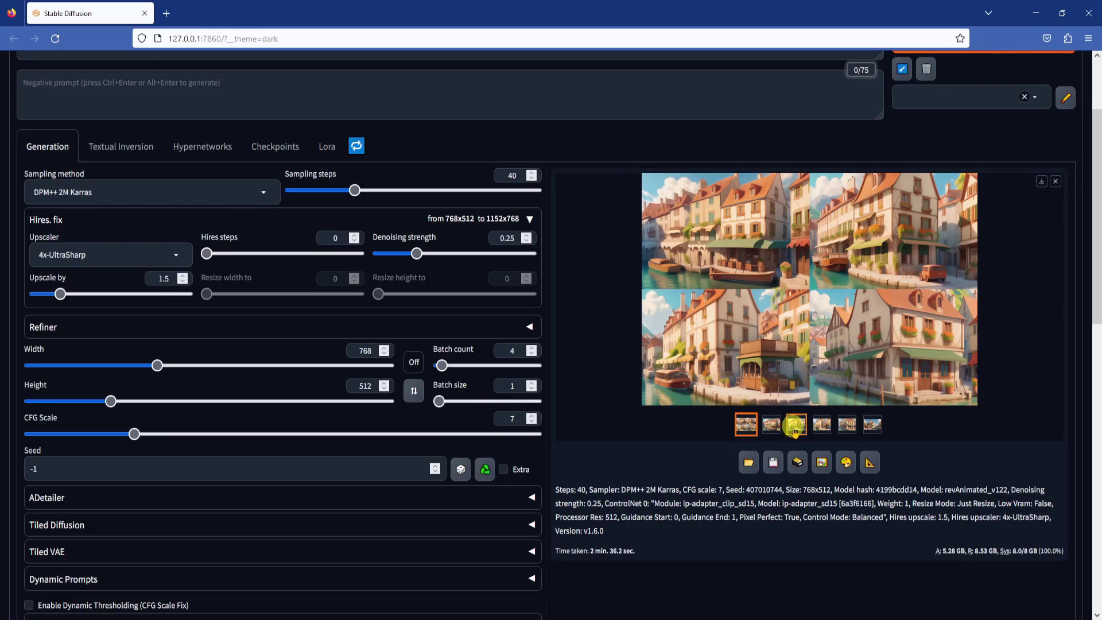
Step: Review the third and fourth generated images and select the seed field
click(797, 424)
click(822, 425)
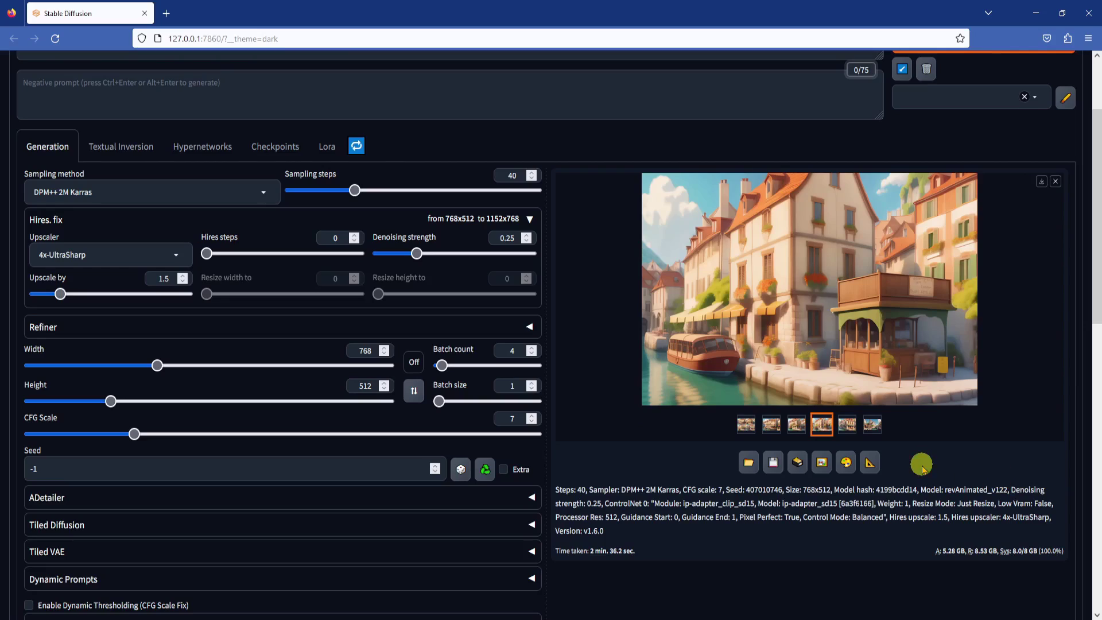
click(326, 467)
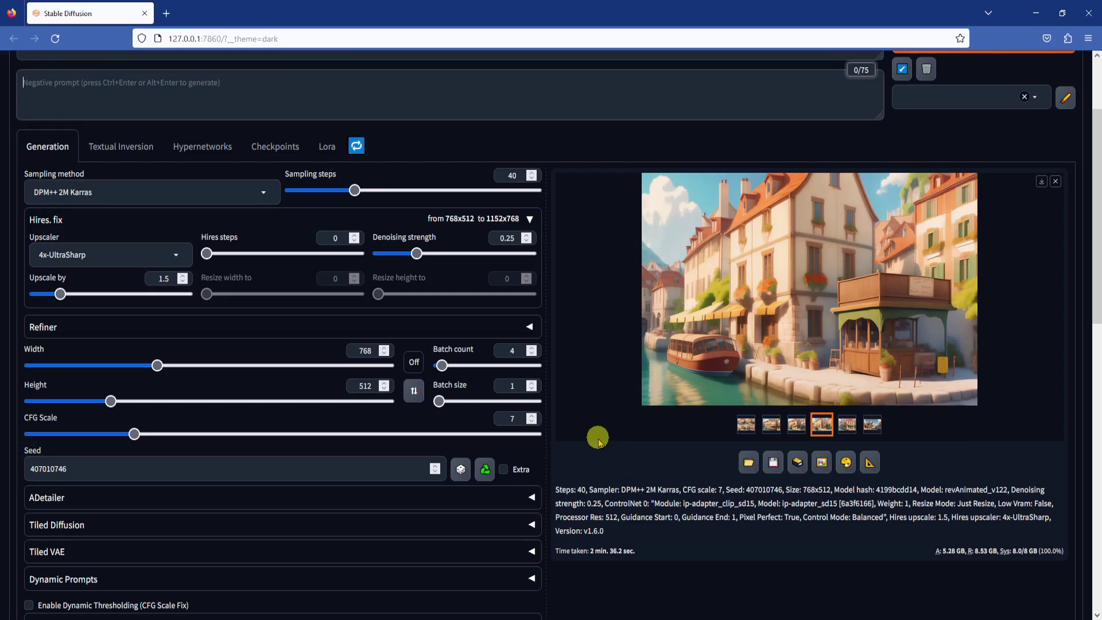
Step: Paste the quality tags as the negative prompt and generate four images with an empty prompt
click(243, 101)
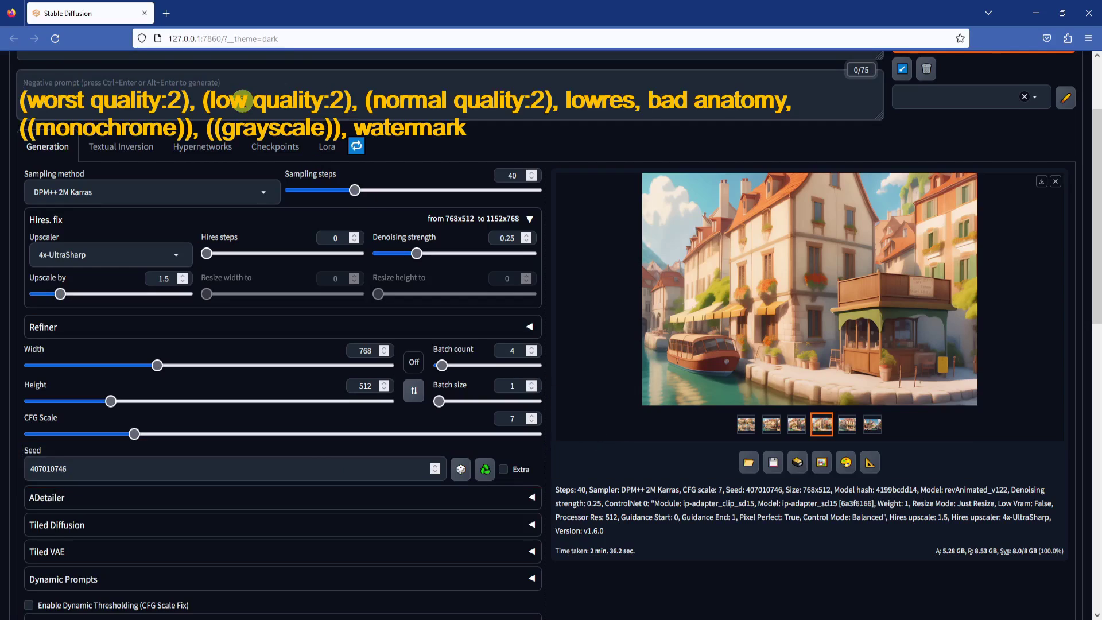
text((worst quality:2), (low quality:2), (normal quality:2), lowres, bad anatomy, ((monochrome)), ((grayscale)), watermark,)
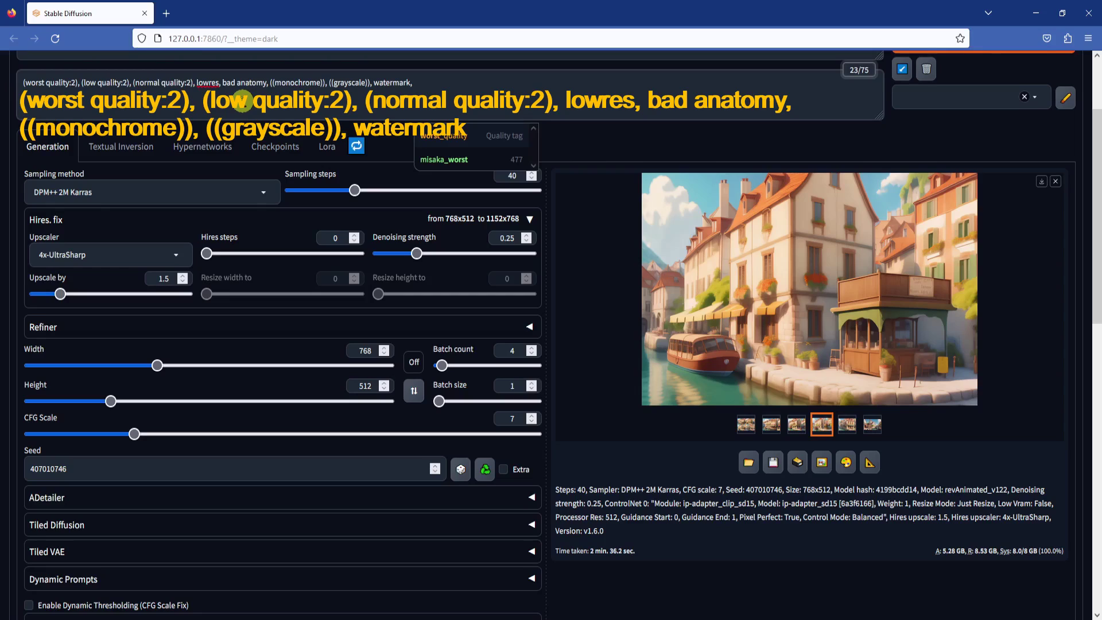
scroll(247, 112, up, 2)
click(193, 159)
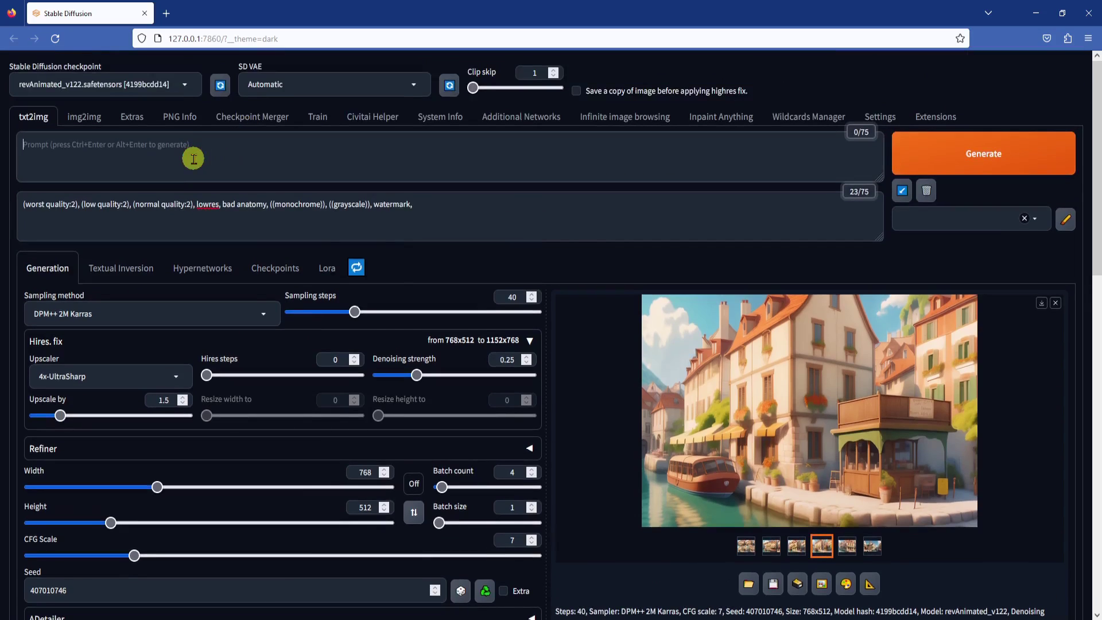
click(1028, 166)
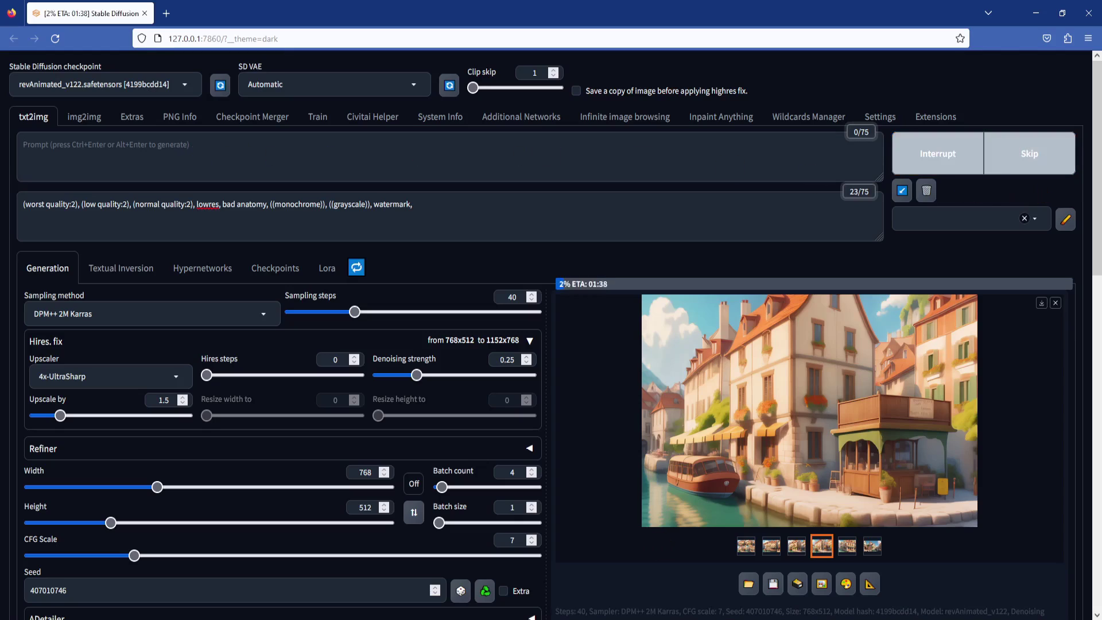
key(alt+Tab)
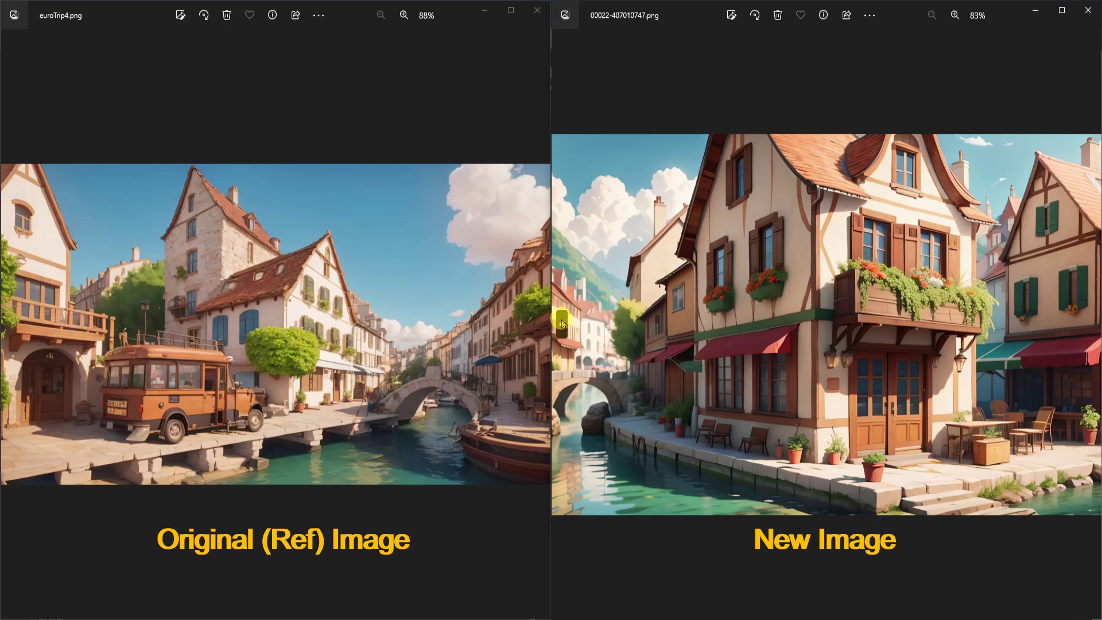
Step: Step forward and back through the generated images beside the euroTrip4 reference image
click(562, 323)
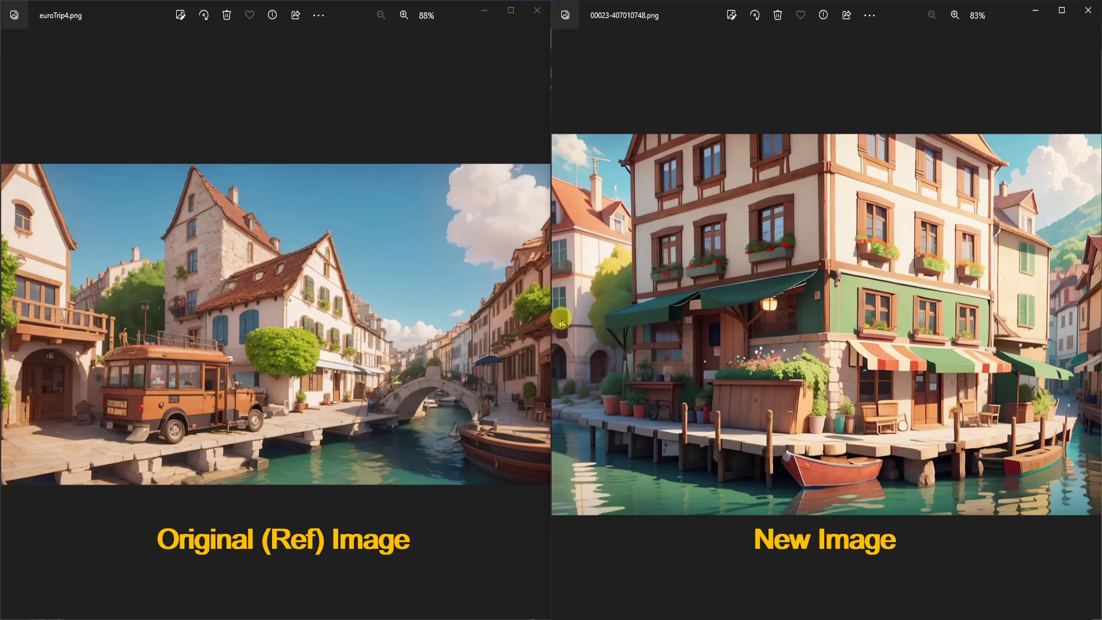
click(562, 324)
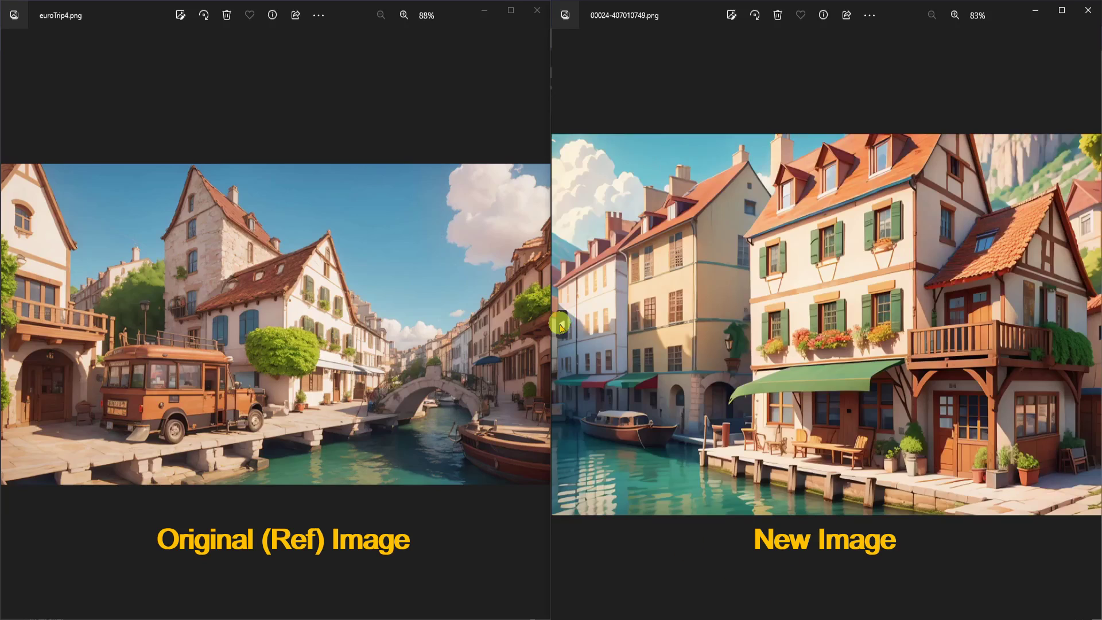
click(1092, 325)
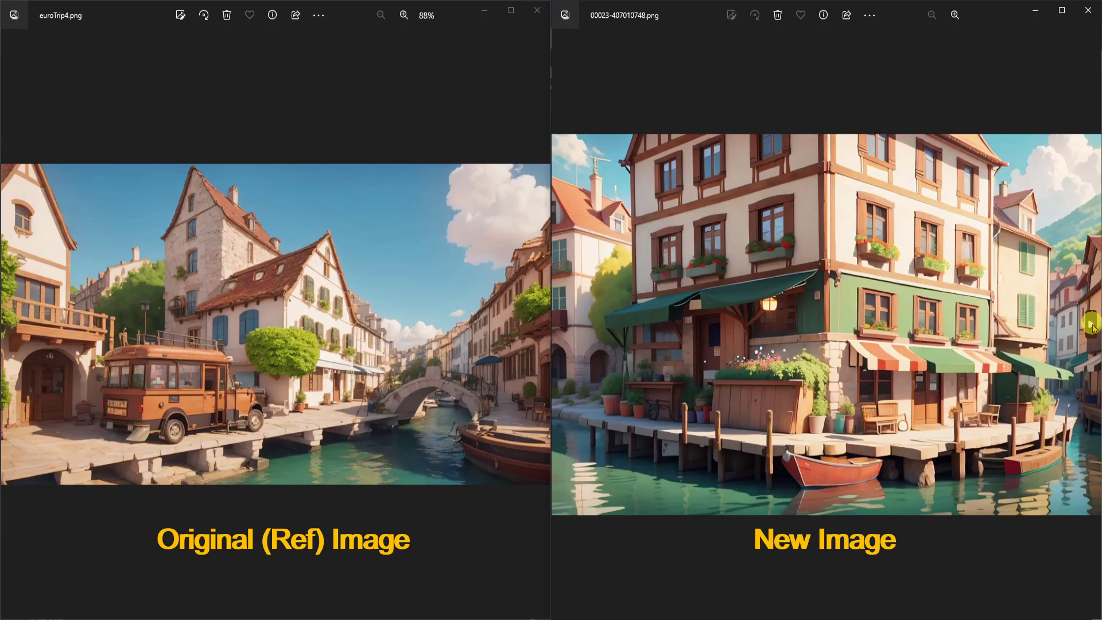
click(1092, 325)
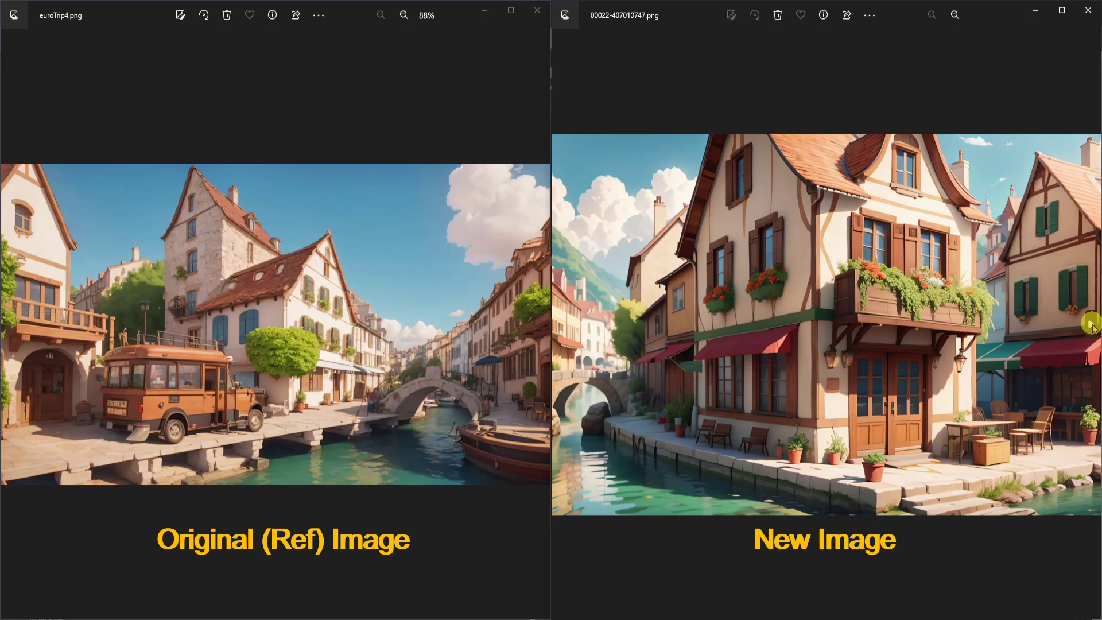
click(1093, 325)
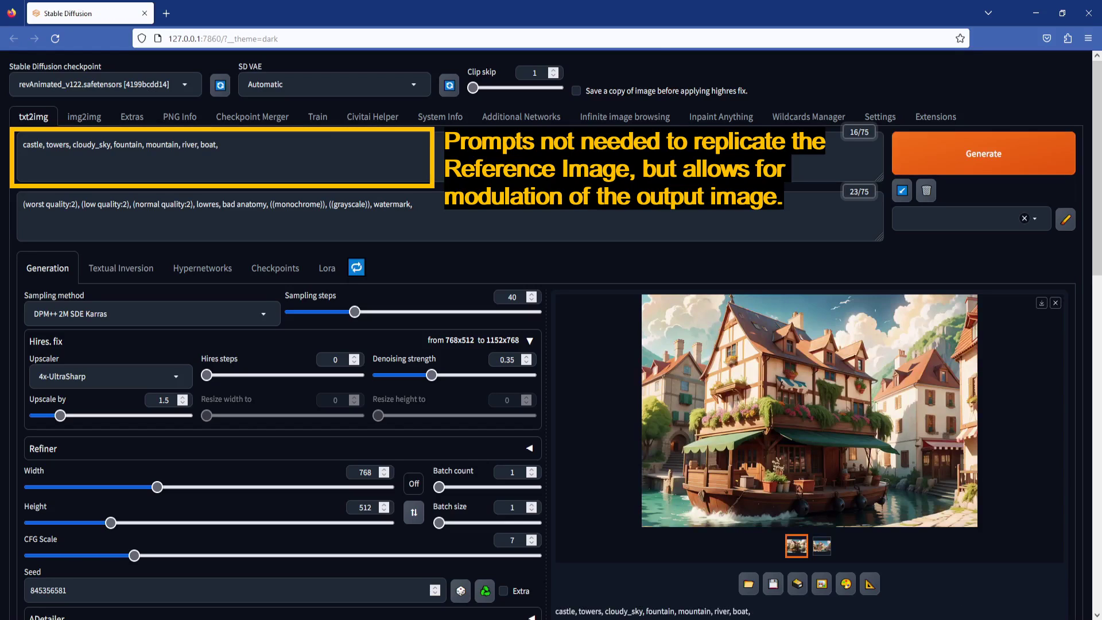
Step: Review the last image, then change the prompt to 'castle, towers, dark clouds, thunderstorm, mountain' and generate
click(796, 401)
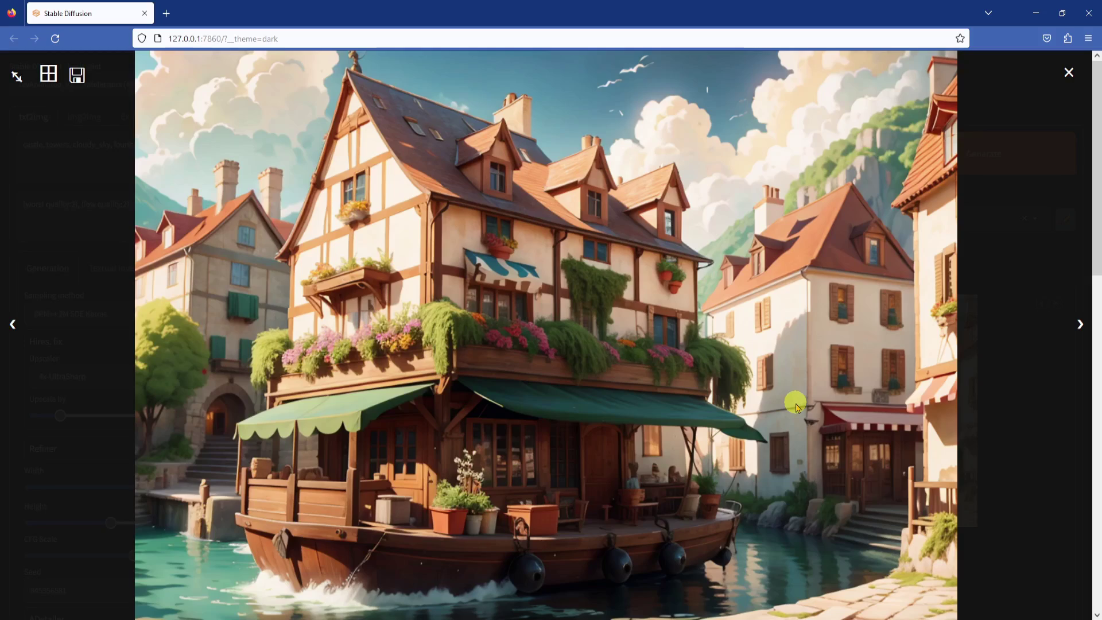
click(1069, 73)
click(278, 151)
key(BackSpace)
key(BackSpace)
key(BackSpace)
key(BackSpace)
key(BackSpace)
key(BackSpace)
key(BackSpace)
key(ctrl+Left)
key(BackSpace)
key(BackSpace)
key(BackSpace)
key(BackSpace)
key(BackSpace)
key(BackSpace)
key(BackSpace)
key(BackSpace)
key(BackSpace)
key(BackSpace)
key(BackSpace)
key(BackSpace)
text(dark clouds, thunderstorm)
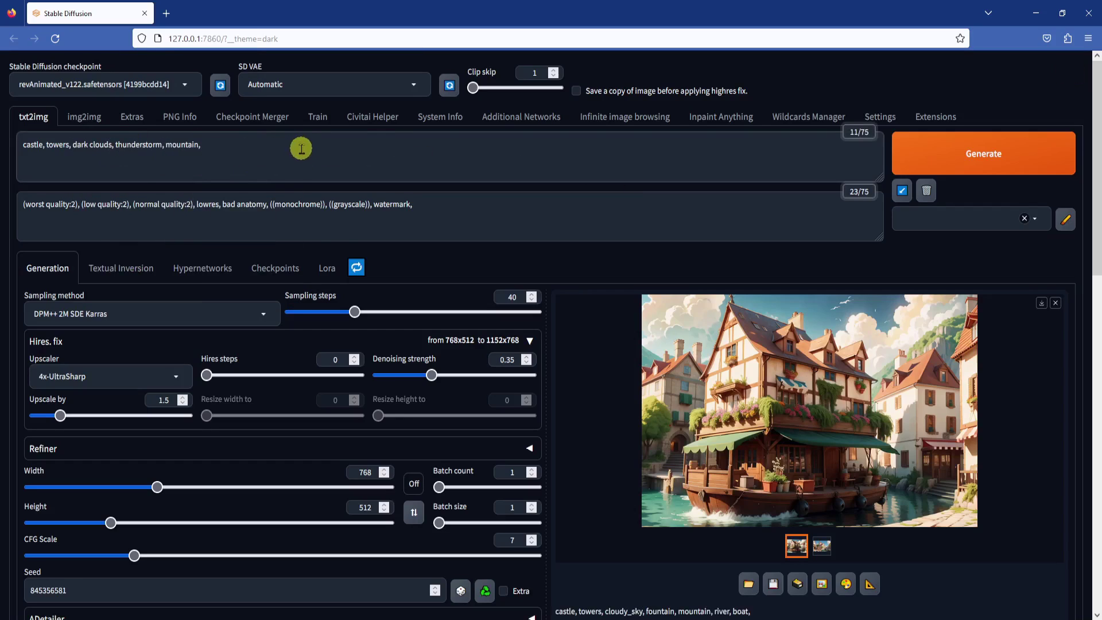
key(ctrl+Return)
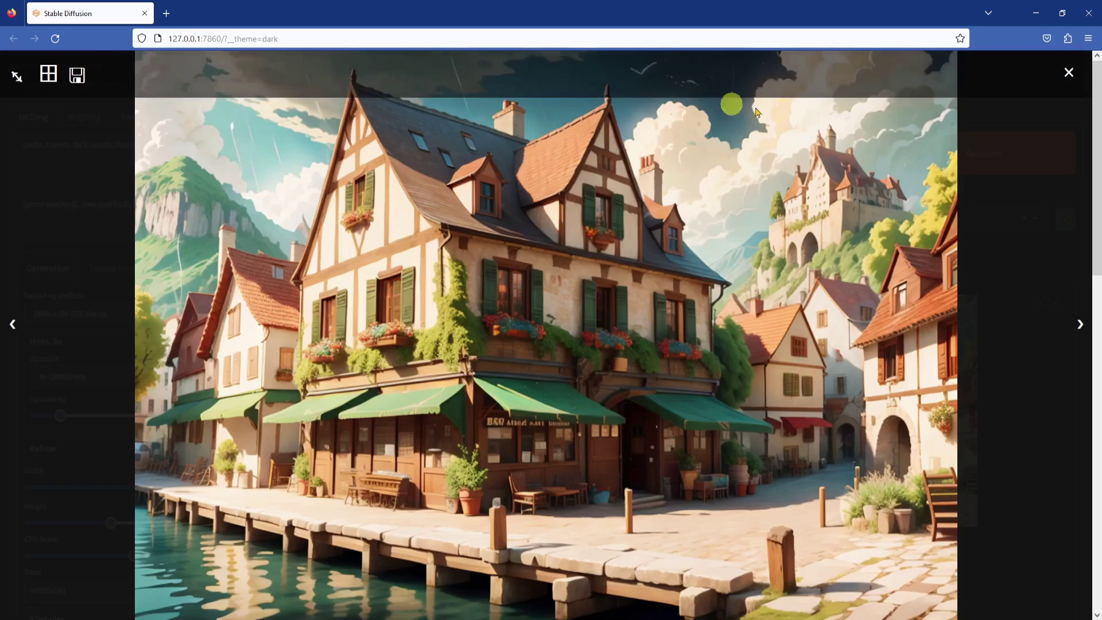
Step: Weight castle at 1.2 and 'dark clouds, thunderstorm' at 1.3 in the prompt
click(1069, 72)
double_click(33, 144)
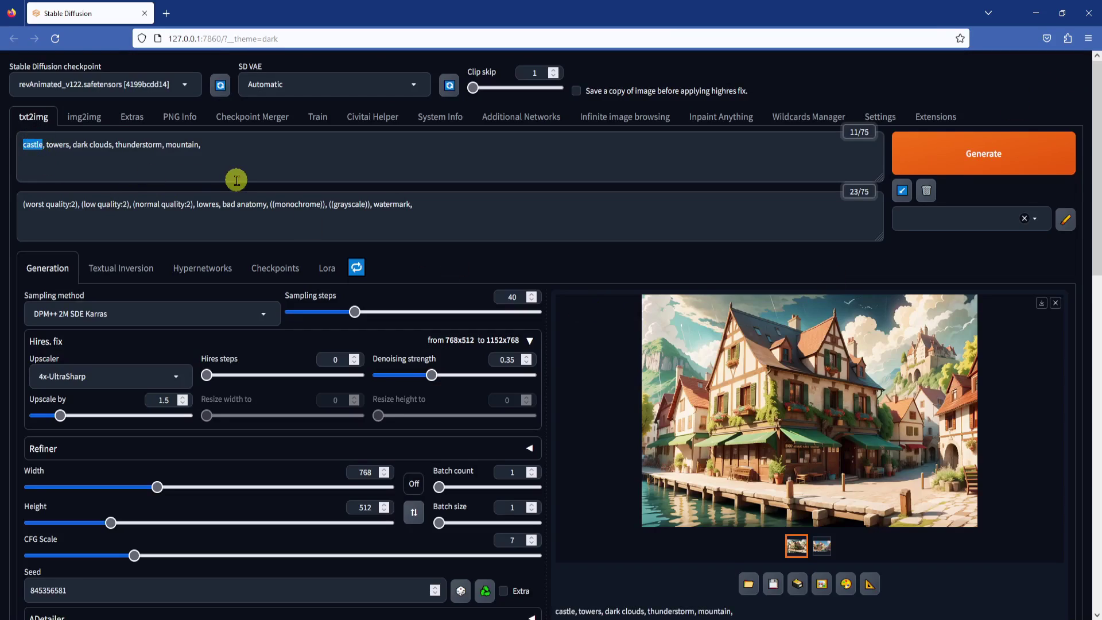
key(ctrl+Up)
key(ctrl+Up)
drag(90, 143, 130, 142)
key(shift+Right)
key(shift+Right)
key(ctrl+shift+Right)
key(ctrl+Up)
key(ctrl+Up)
key(ctrl+Up)
click(269, 154)
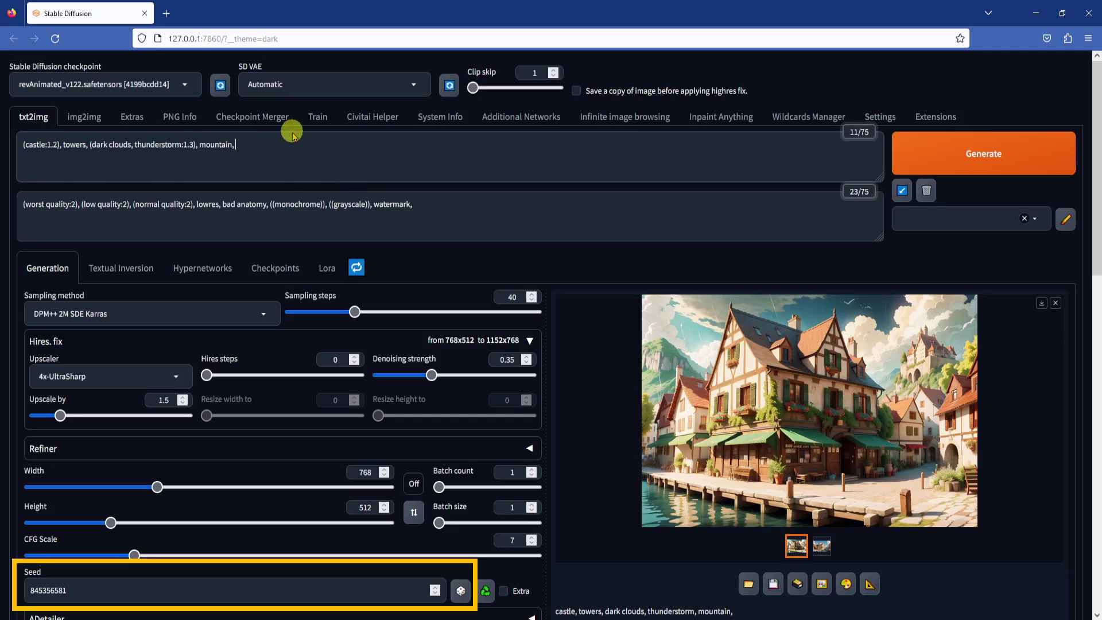
Step: Set the seed to random (-1), generate, and view the stormy image full screen
click(460, 591)
key(ctrl+Return)
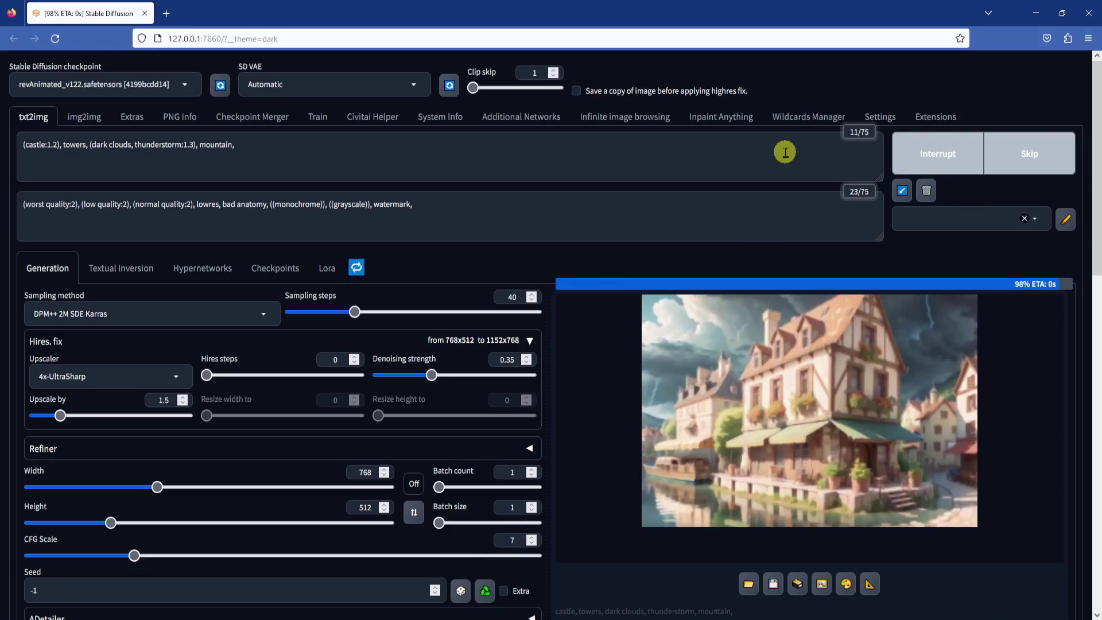
click(918, 345)
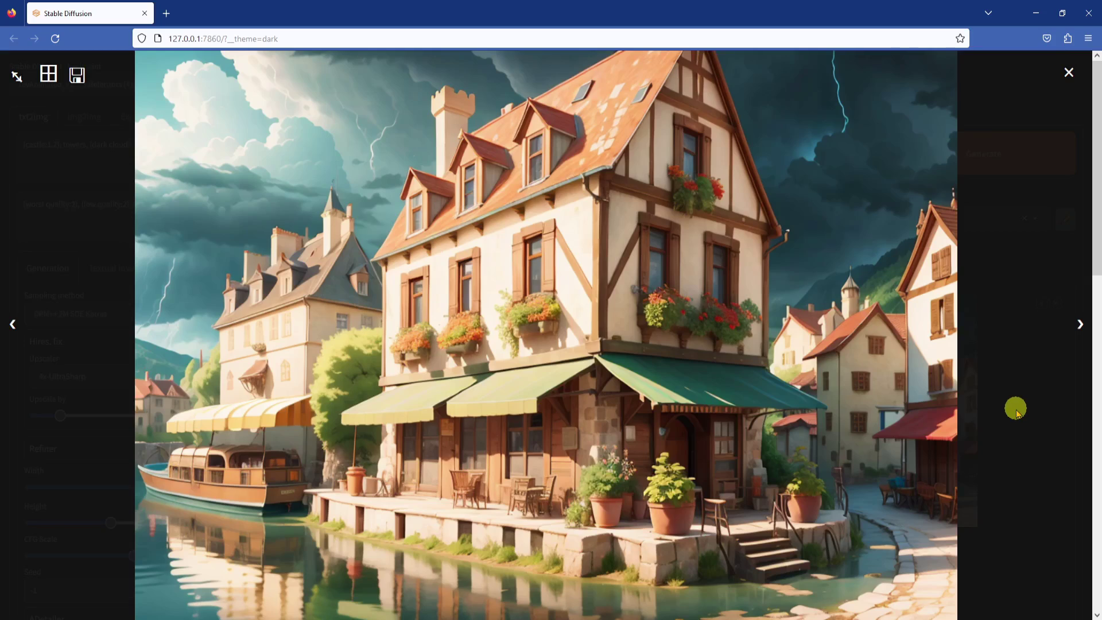
Step: Select the X/Y/Z plot script and set its X axis type to Denoising
click(1074, 74)
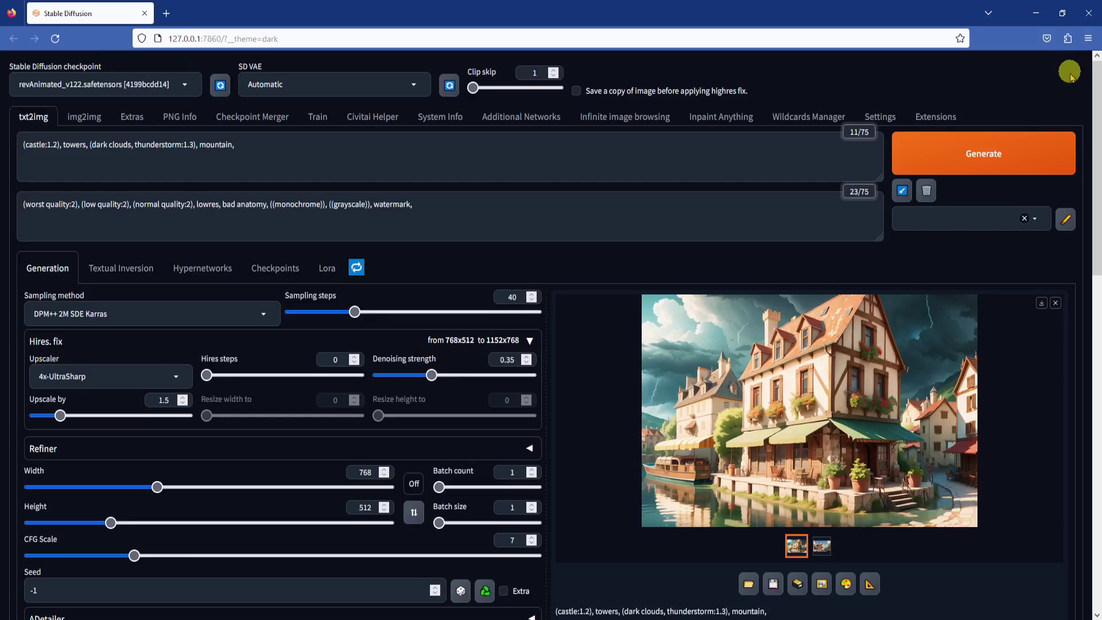
click(478, 199)
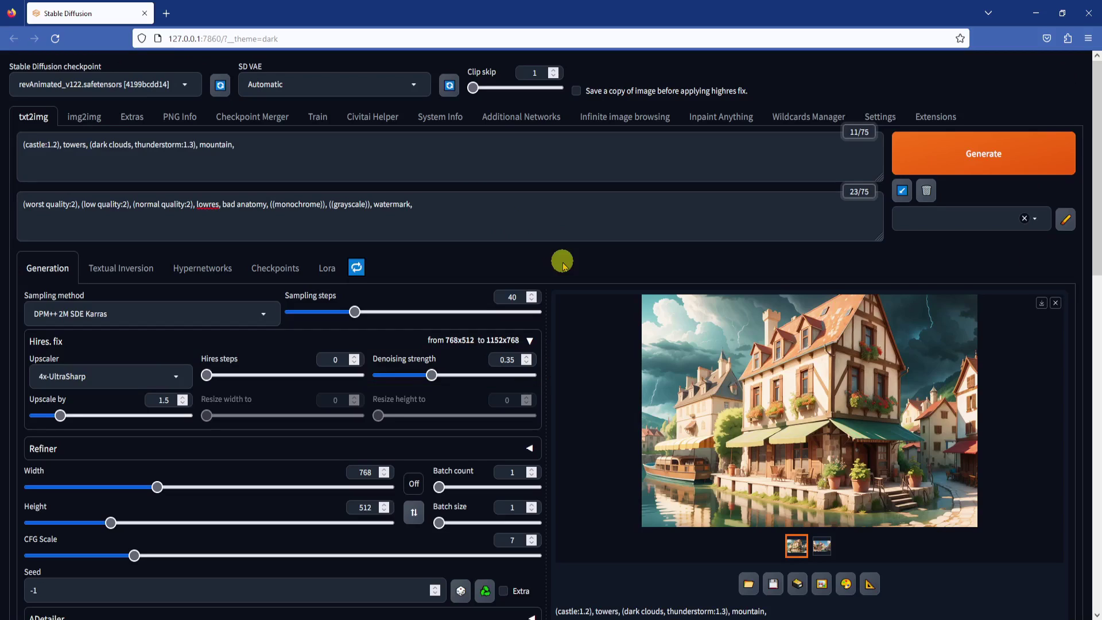
scroll(561, 258, down, 15)
click(171, 544)
click(49, 512)
scroll(50, 512, down, 3)
click(107, 408)
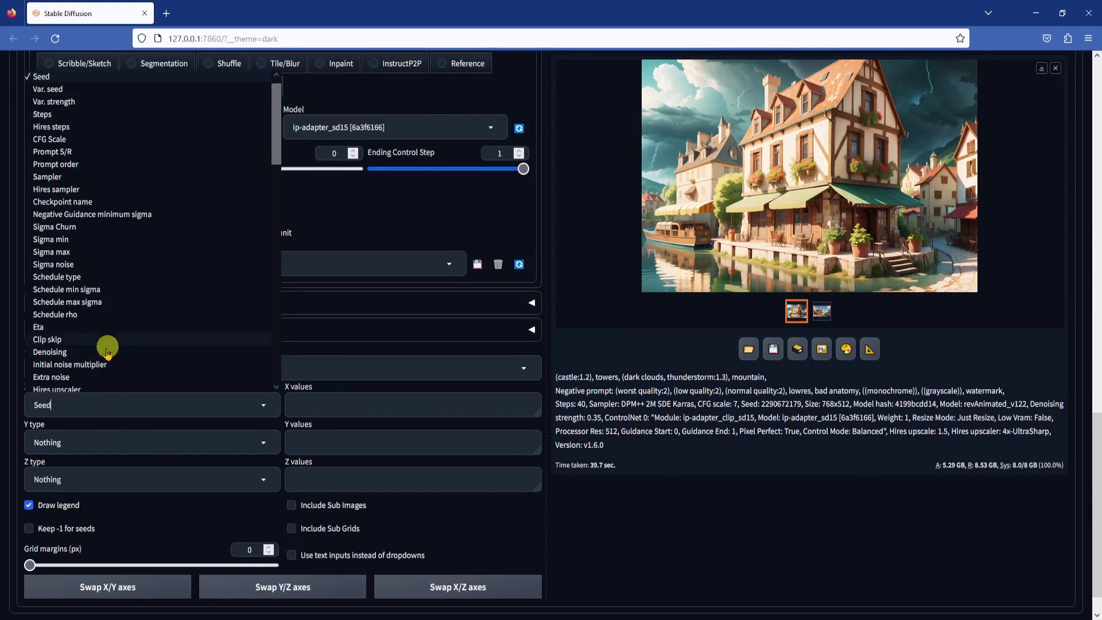
click(109, 353)
Step: Enter X values 0.35, 0.45, 0.55, 0.65, 0.75, 0.85, generate, and view the grid full screen
click(414, 405)
text(0.35, 0.45, 0.55, 0.65, 0.75, 0.85)
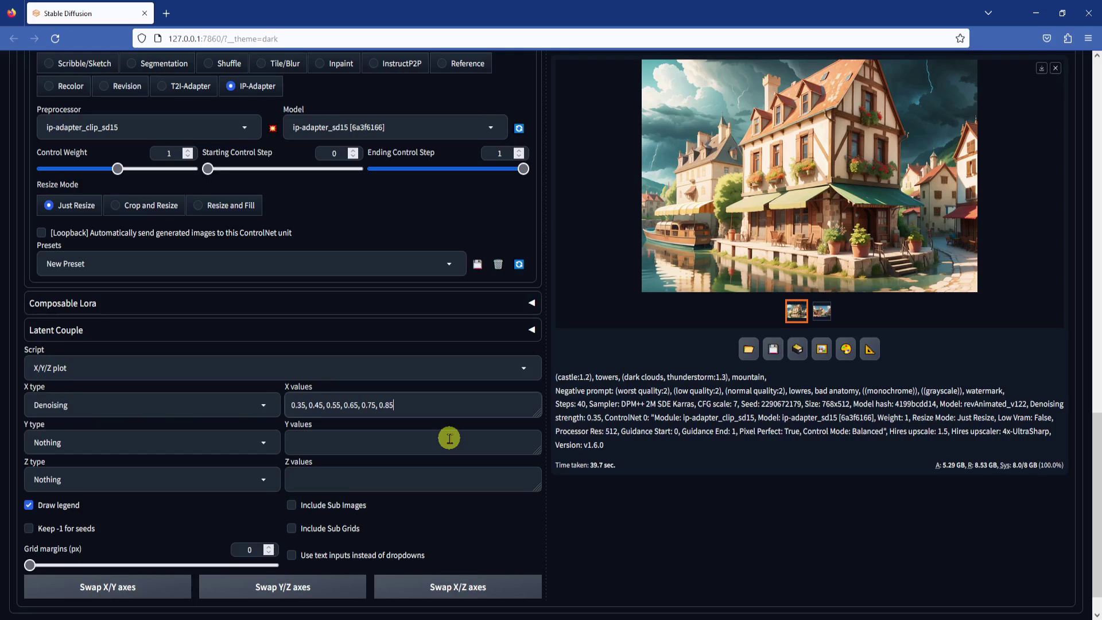
click(579, 489)
key(ctrl+Return)
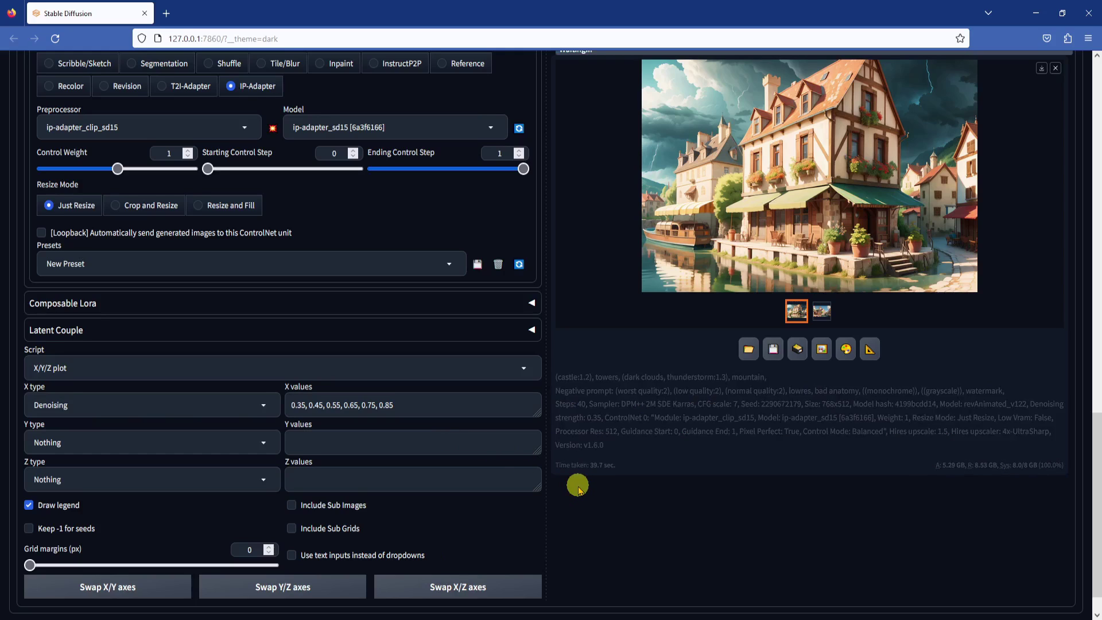
scroll(577, 485, up, 15)
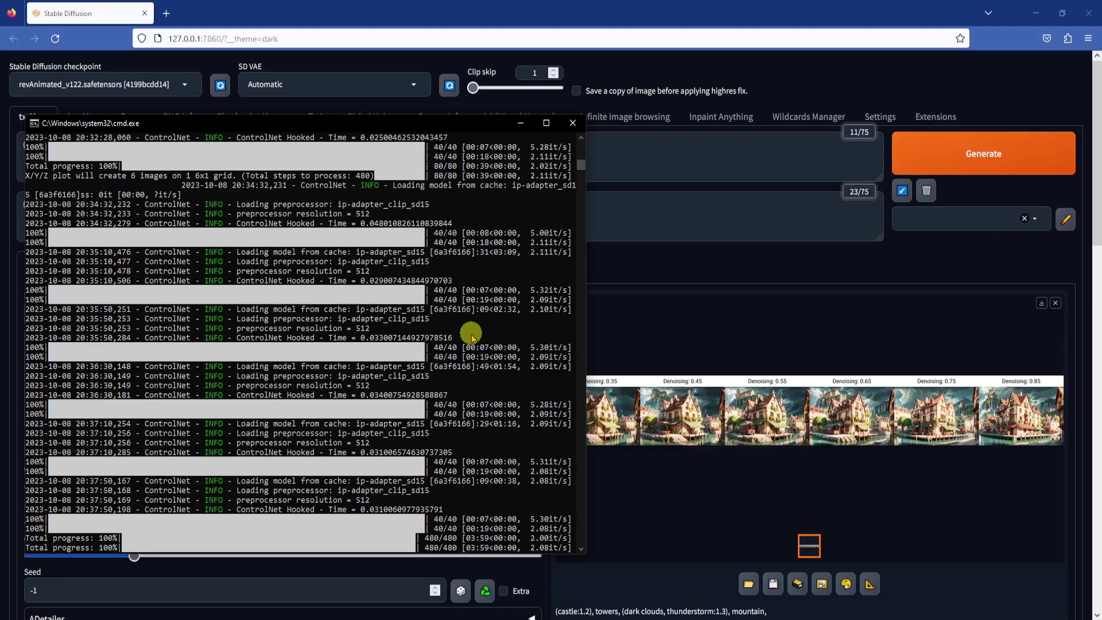
click(699, 433)
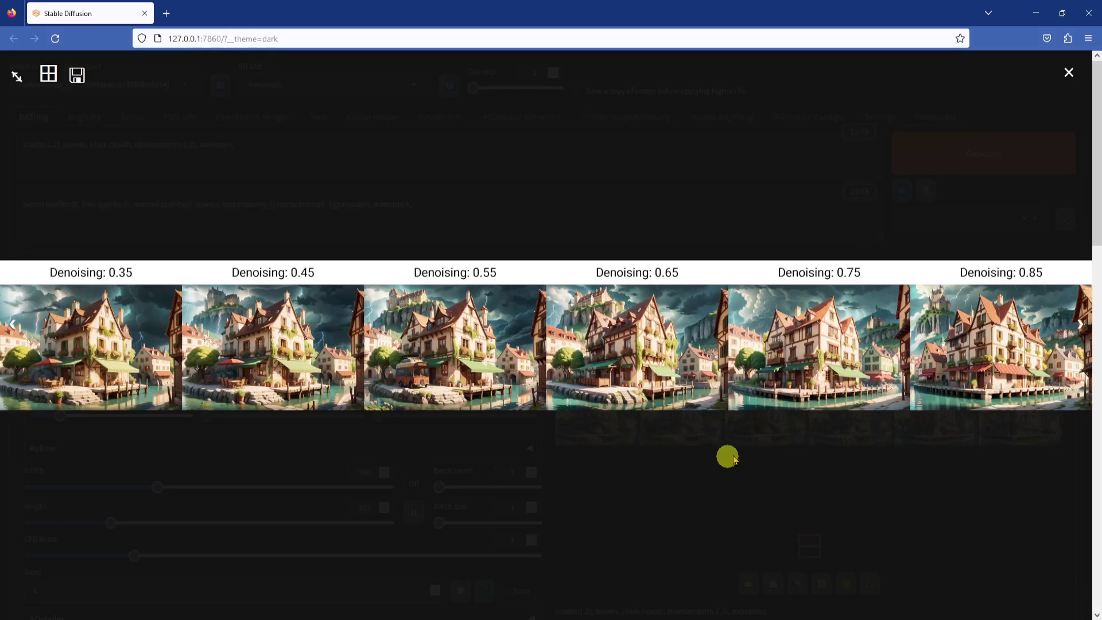
click(722, 324)
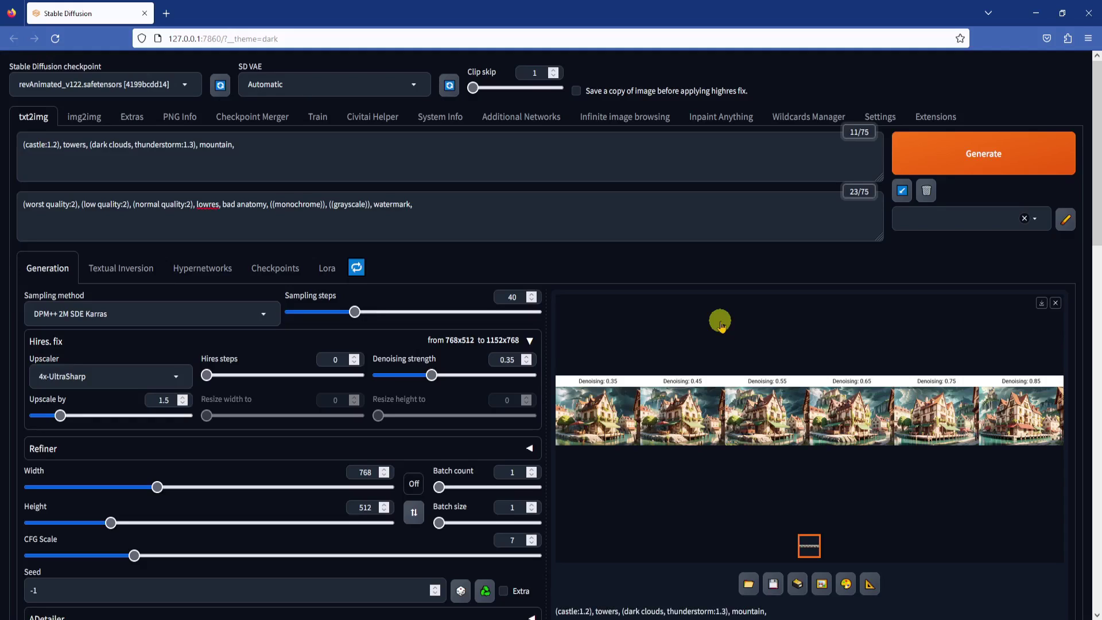
scroll(721, 323, down, 3)
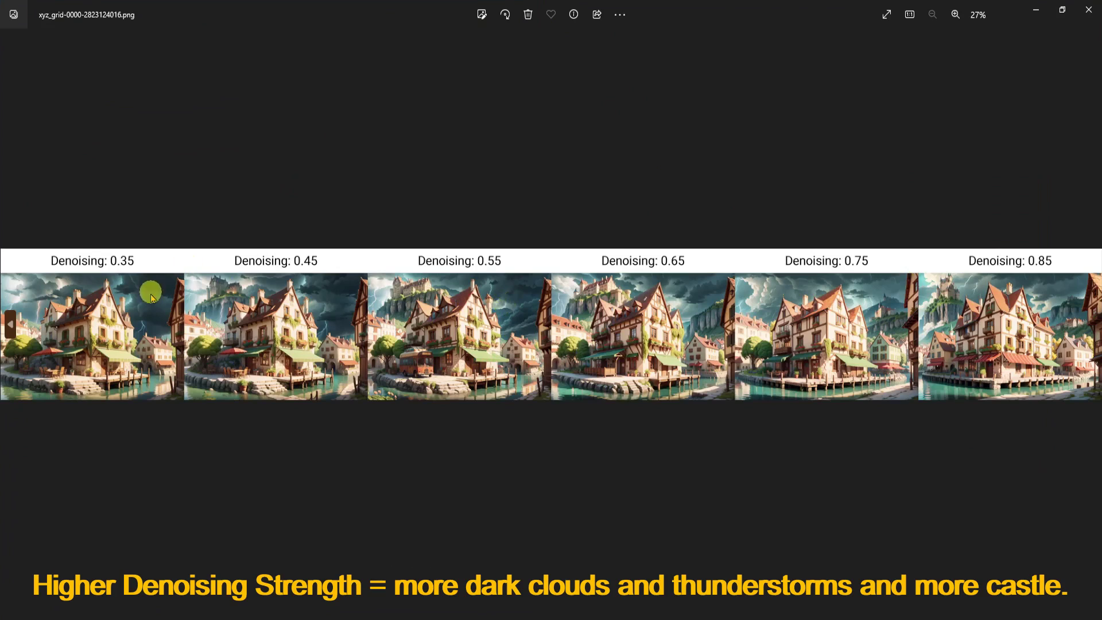
Step: Zoom into the denoising grid and pan across from the 0.45 result to the 0.85 result
scroll(147, 291, up, 5)
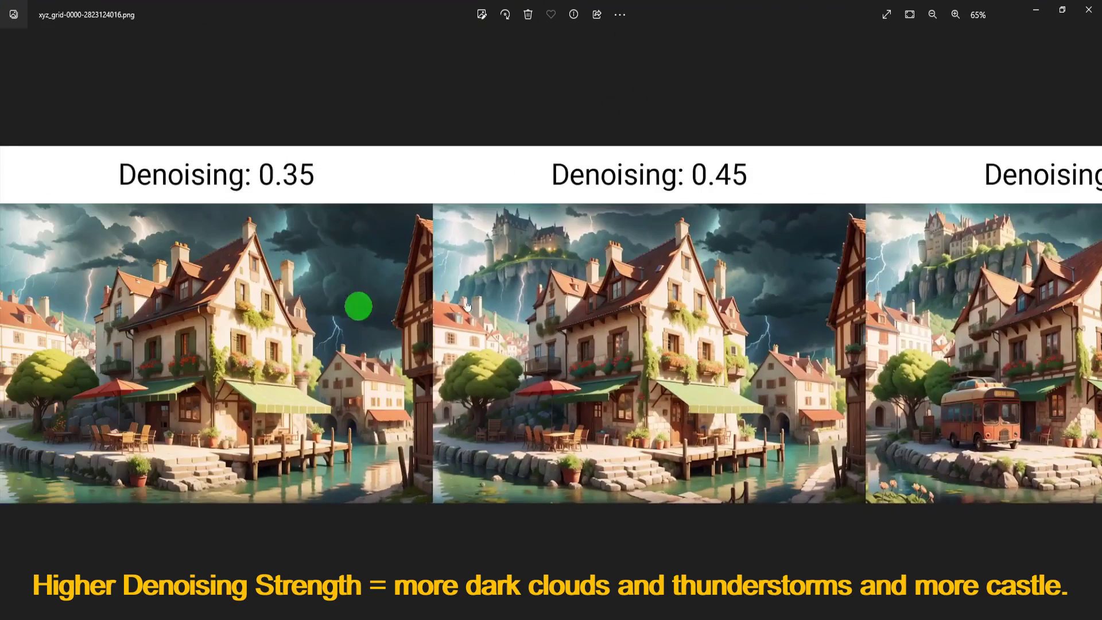
click(422, 316)
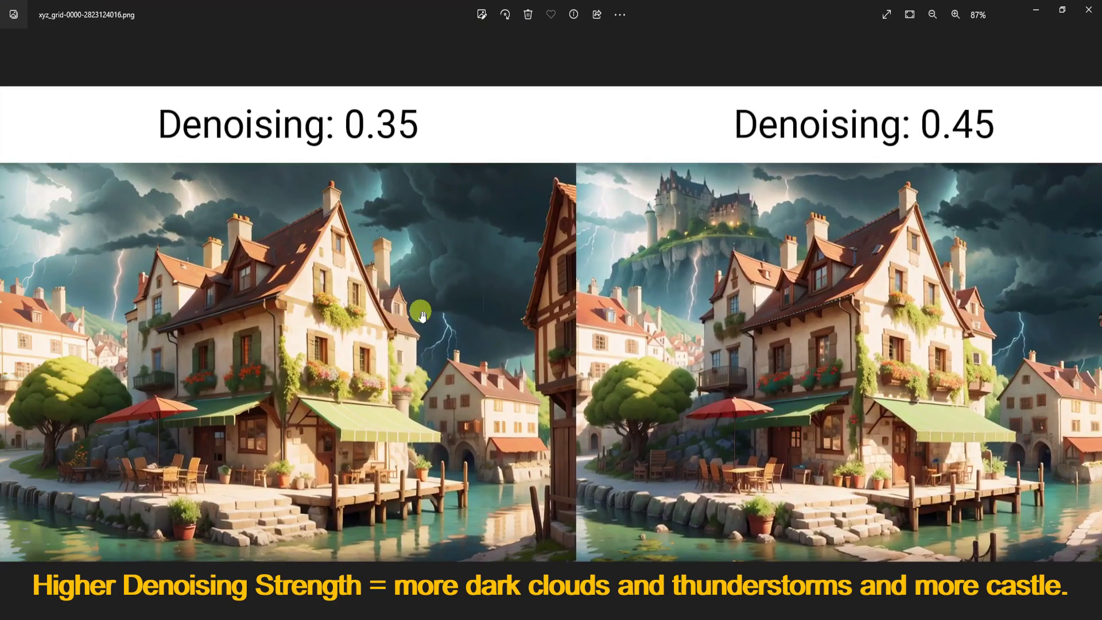
drag(422, 316, 722, 246)
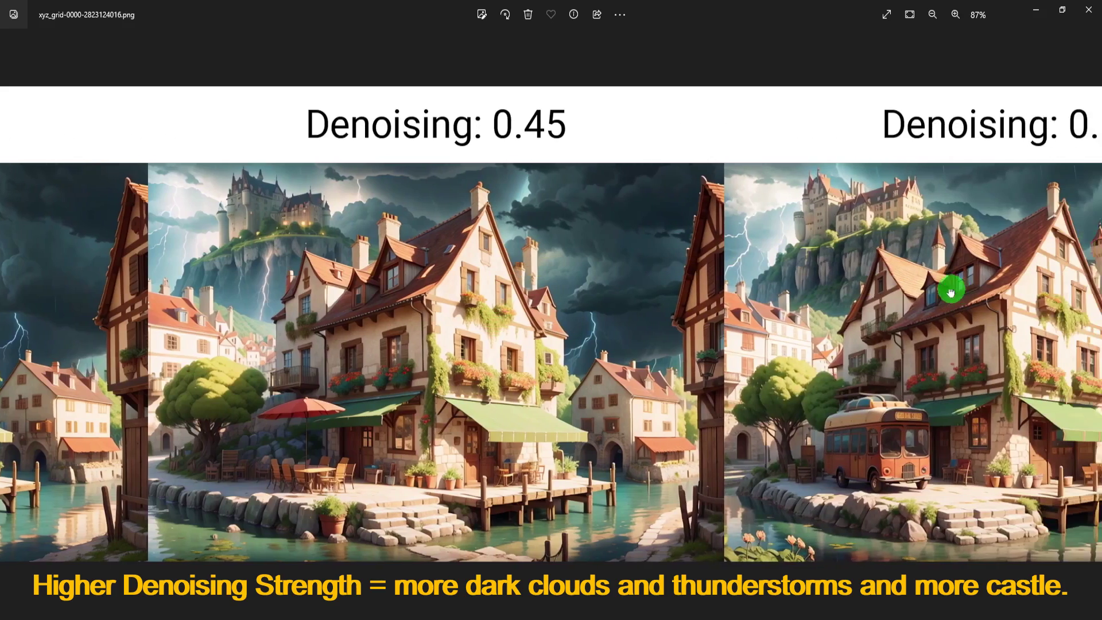
drag(947, 287, 745, 294)
drag(1041, 358, 753, 337)
drag(1005, 347, 740, 303)
scroll(740, 339, down, 1)
scroll(739, 303, right, 8)
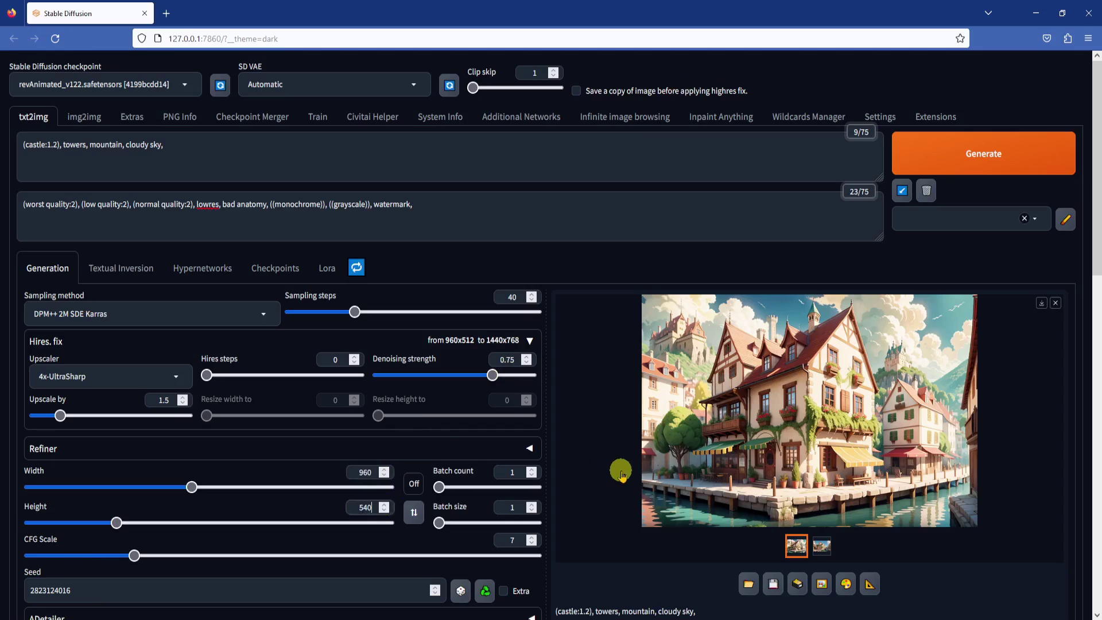
Step: Commit the height of 540 and generate the image
click(534, 218)
key(ctrl+Return)
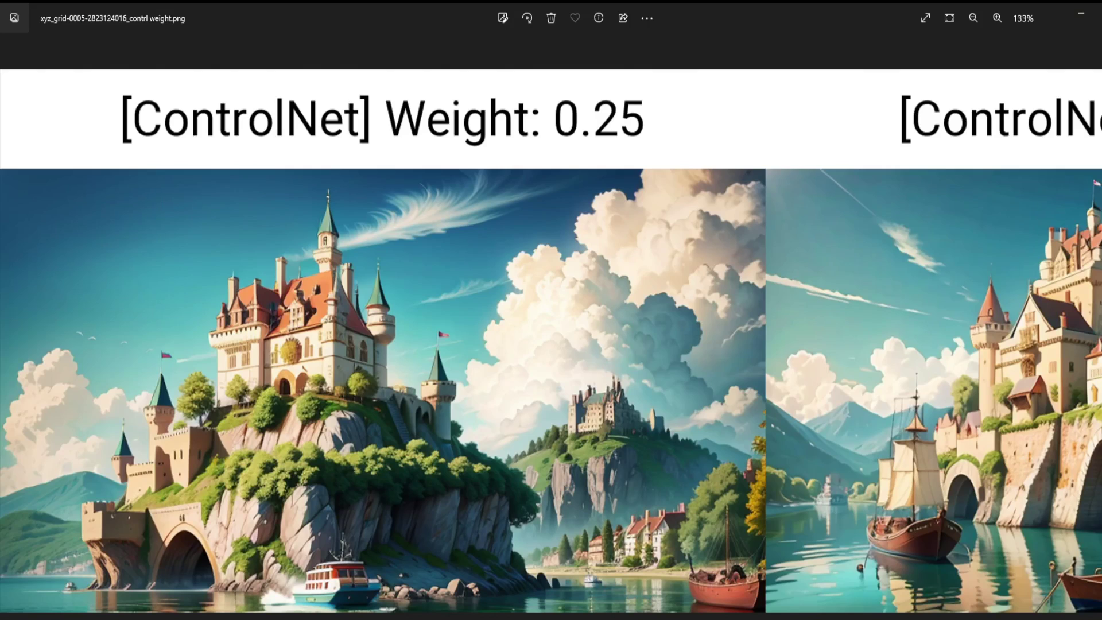
Step: Scroll through the ControlNet weight grid cells from 0.25 to 2.0
scroll(551, 390, right, 10)
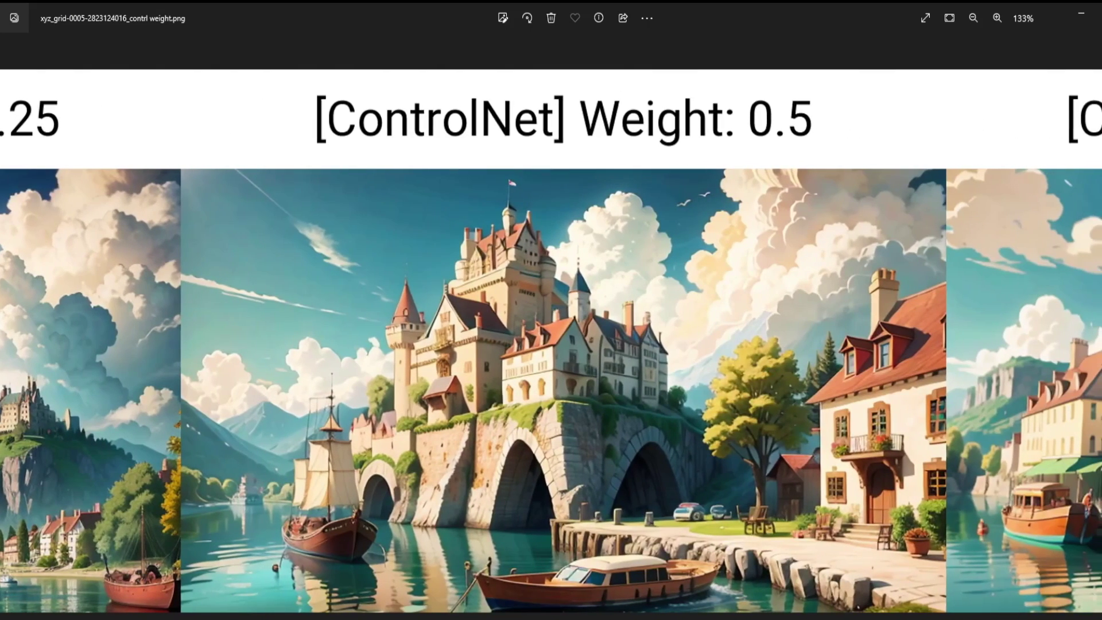
scroll(551, 390, right, 10)
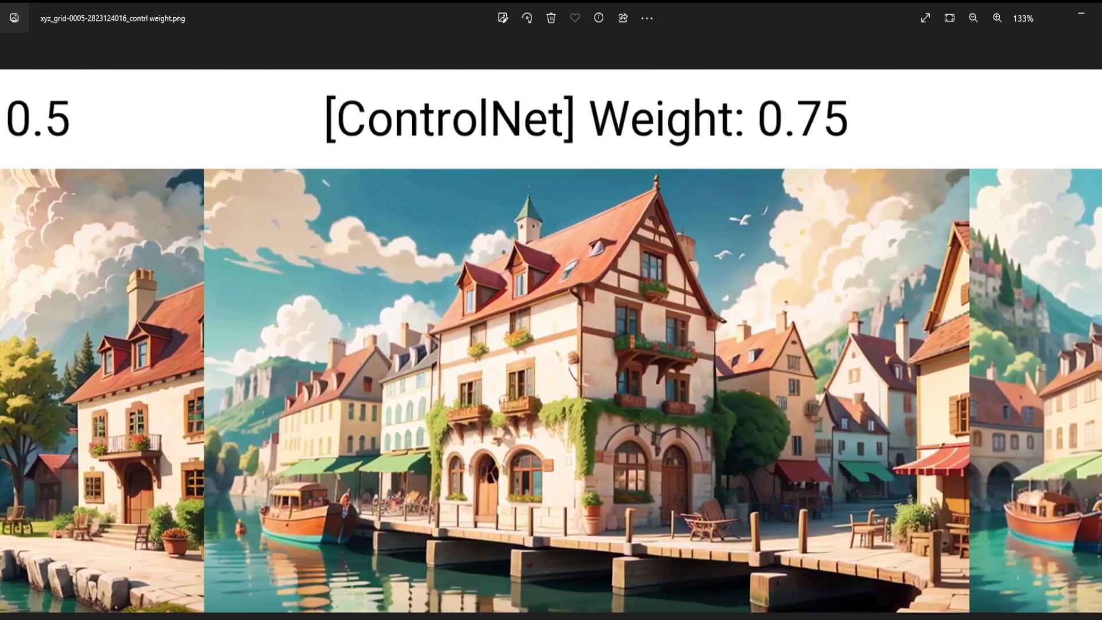
scroll(552, 391, right, 10)
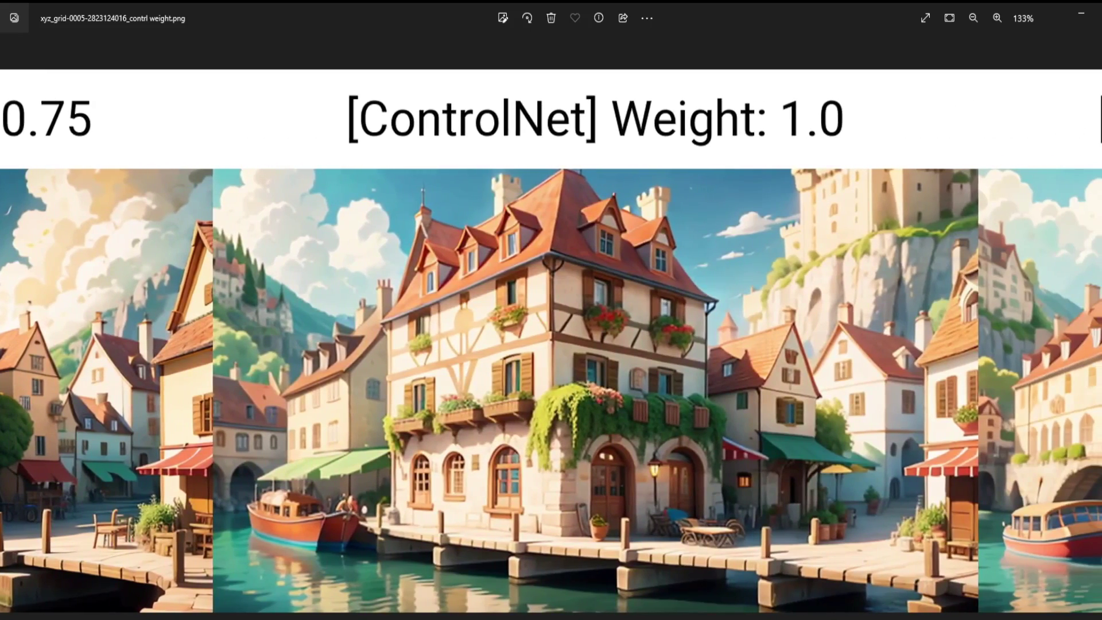
scroll(551, 390, right, 10)
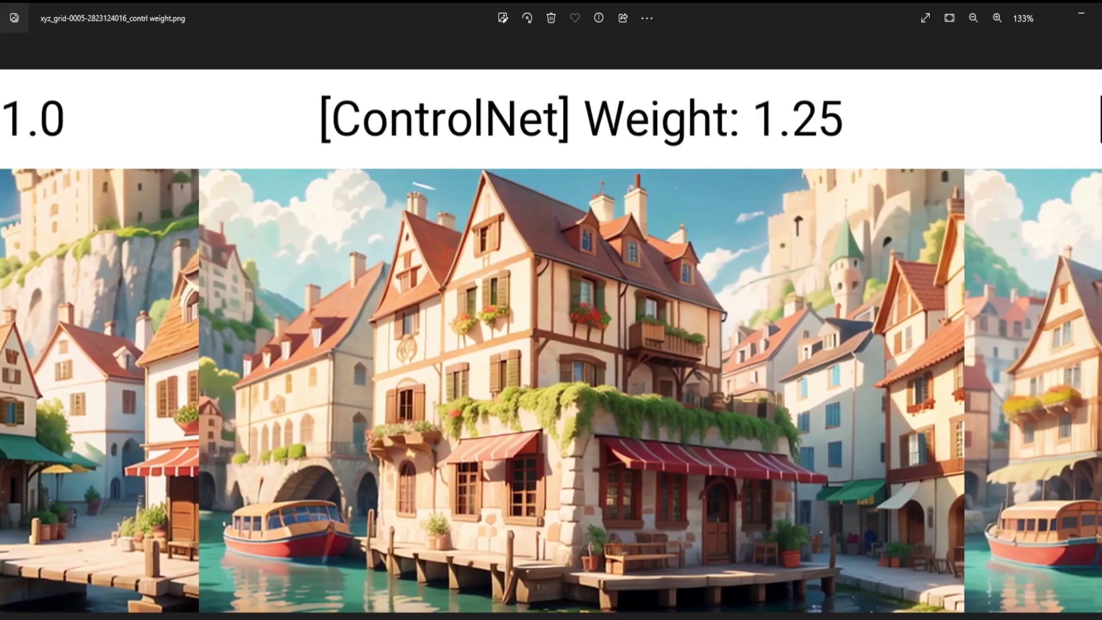
scroll(551, 390, right, 10)
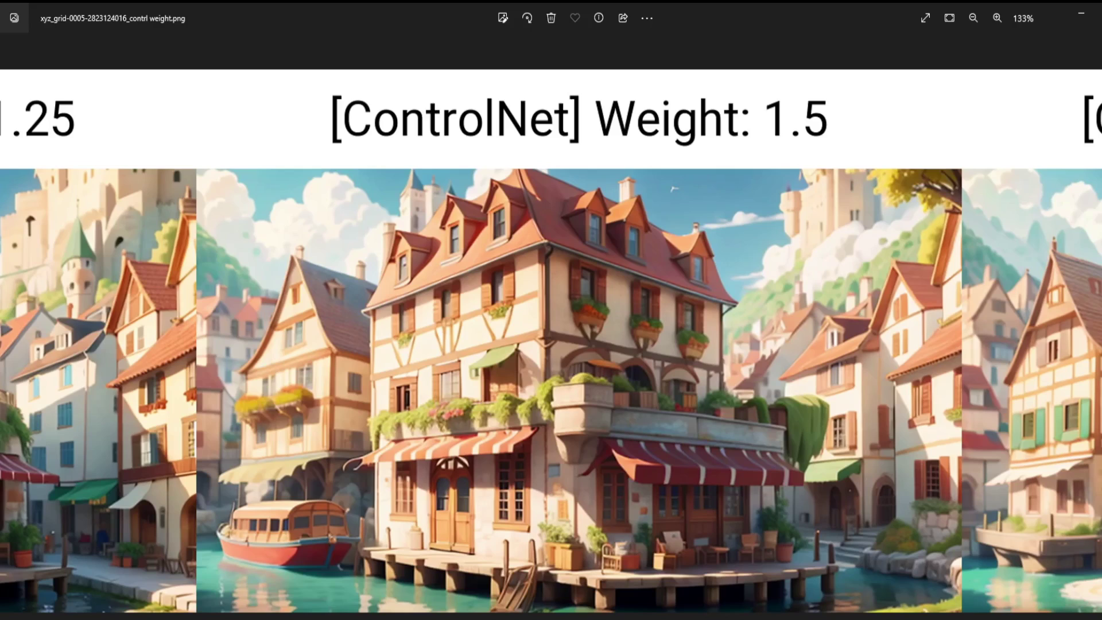
scroll(551, 390, right, 10)
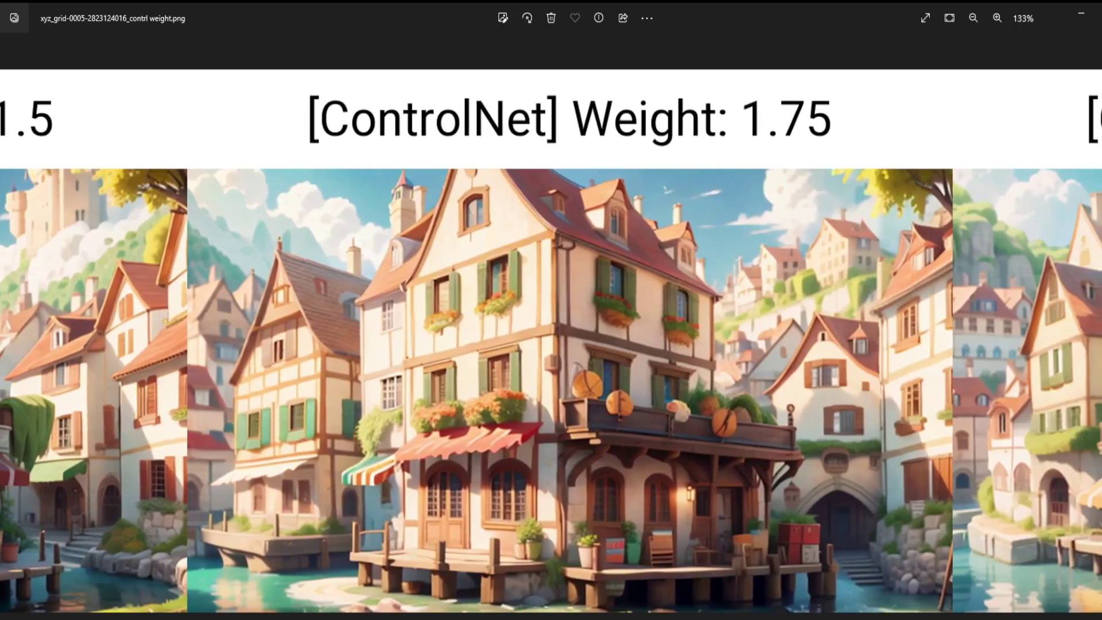
scroll(552, 391, right, 10)
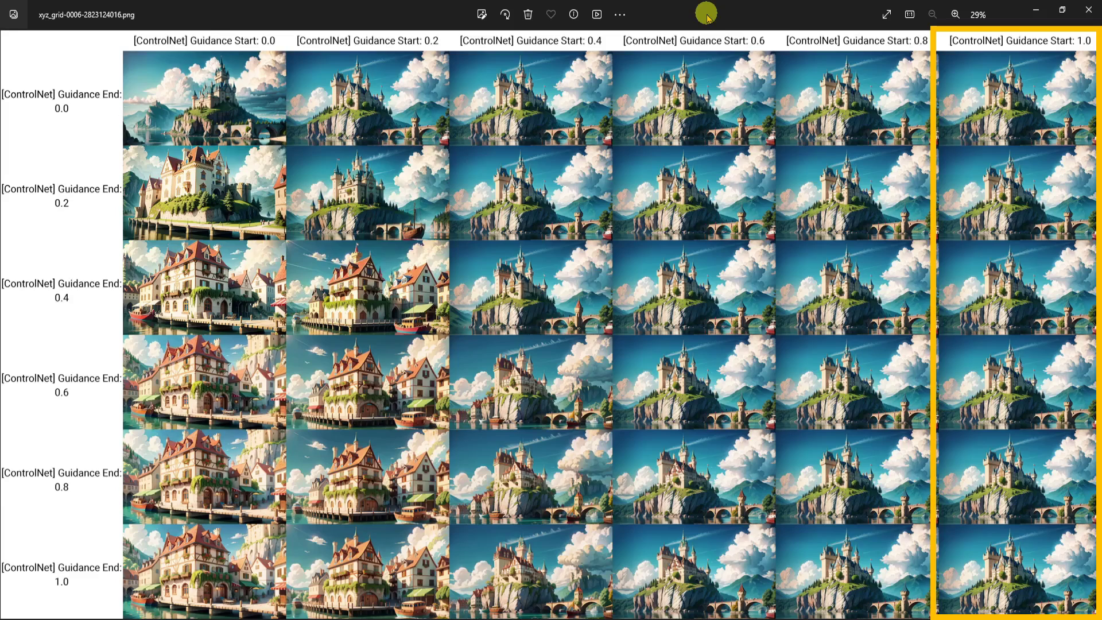
scroll(723, 166, up, 3)
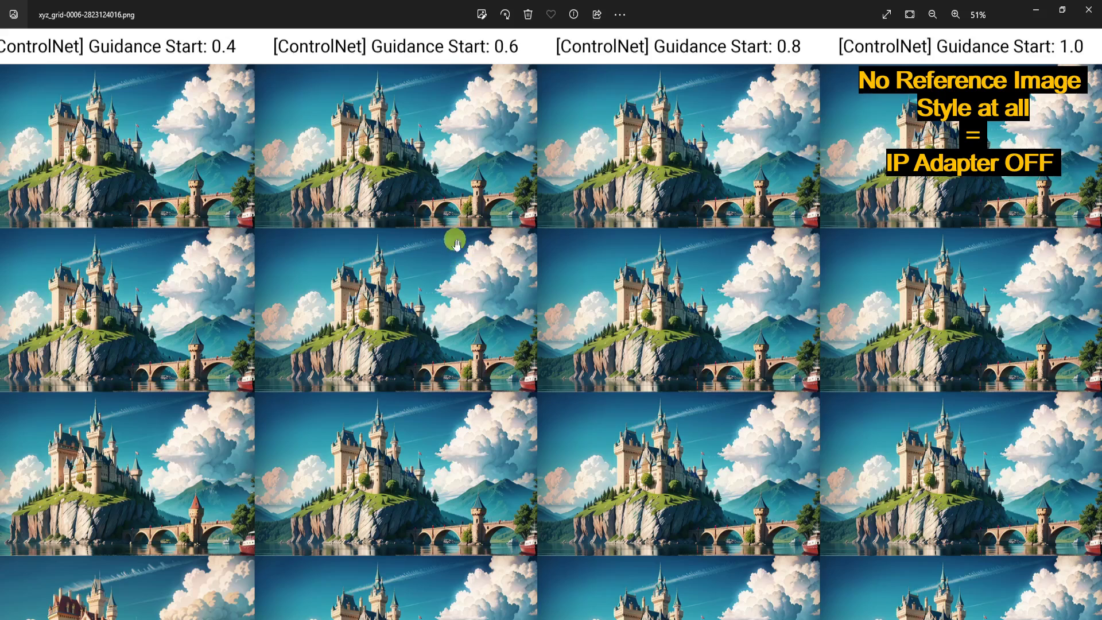
scroll(804, 245, down, 1)
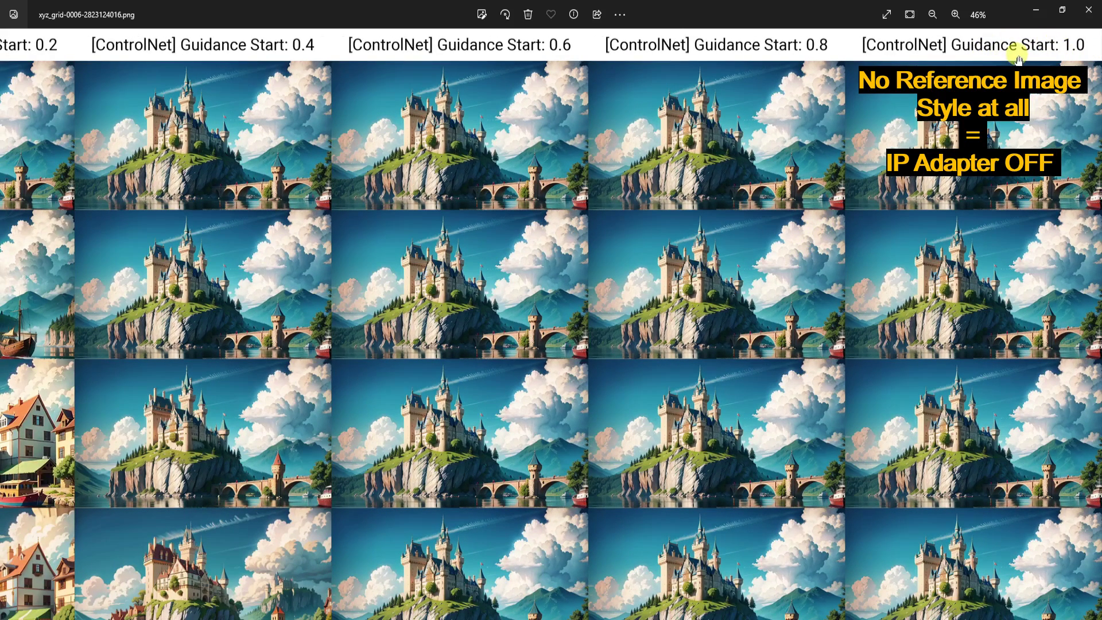
scroll(1018, 60, down, 2)
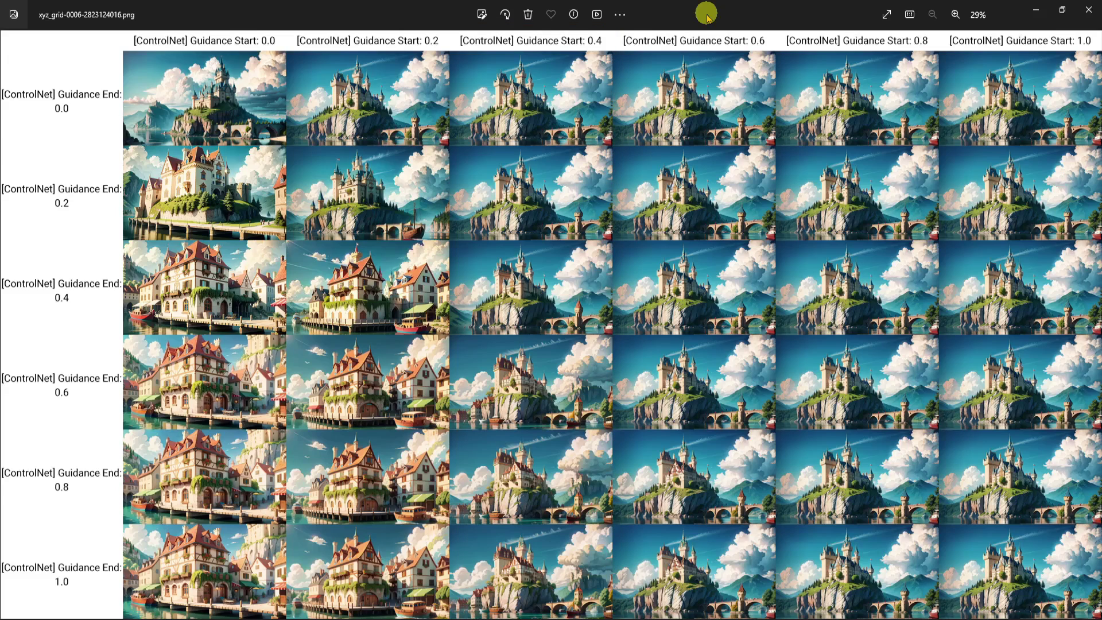
Step: Zoom into the grid, pan down its rows, and enlarge the Start 0.4 / End 1.0 tile
scroll(662, 347, up, 2)
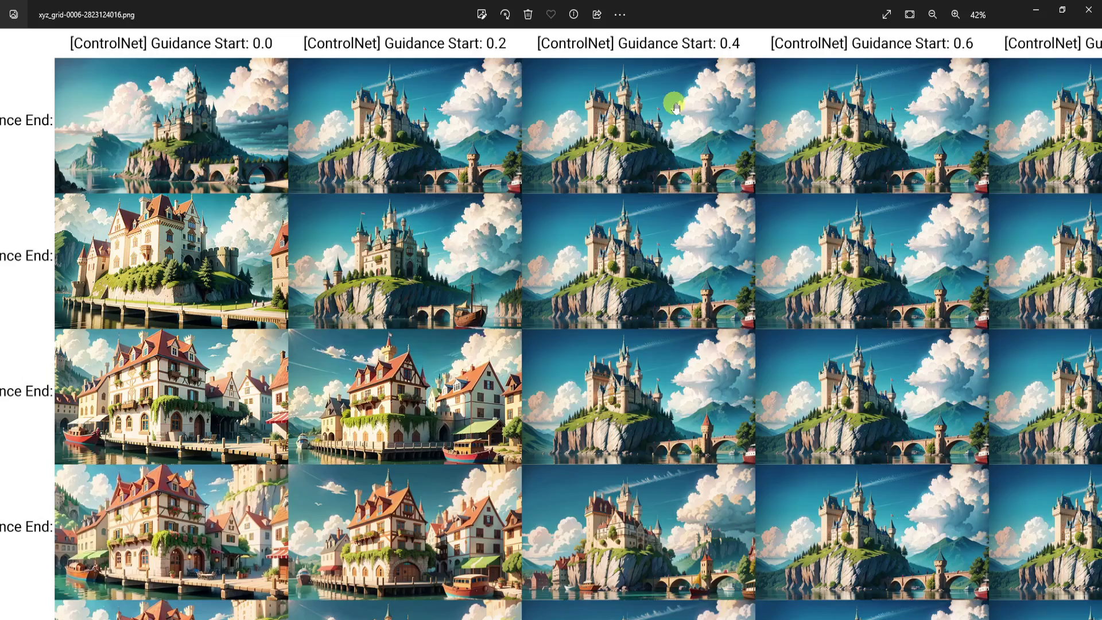
scroll(624, 93, up, 5)
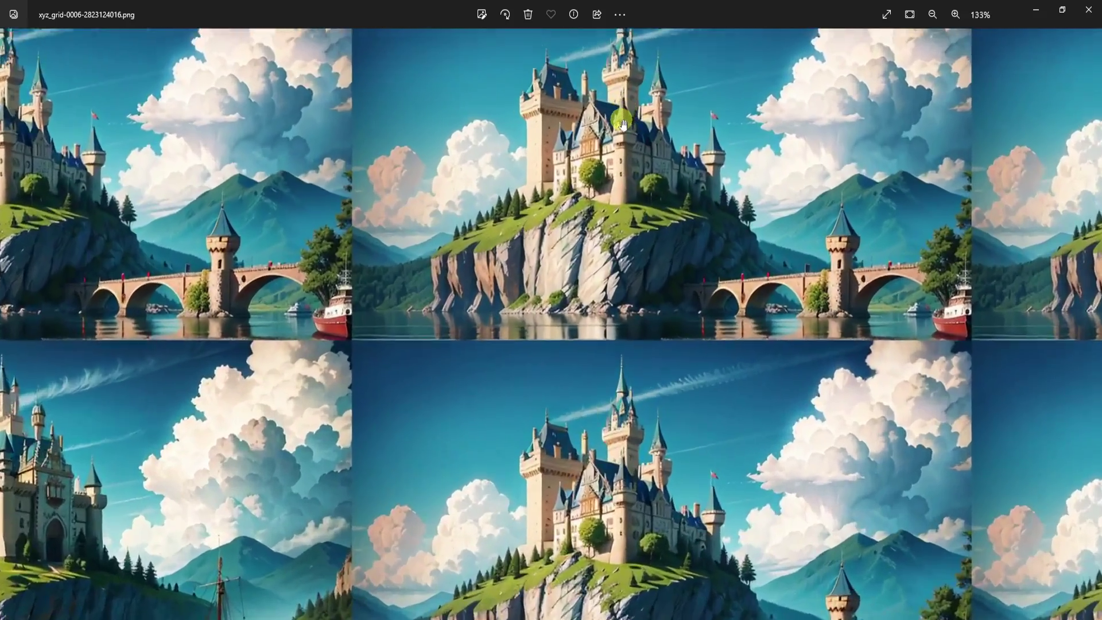
scroll(631, 297, down, 3)
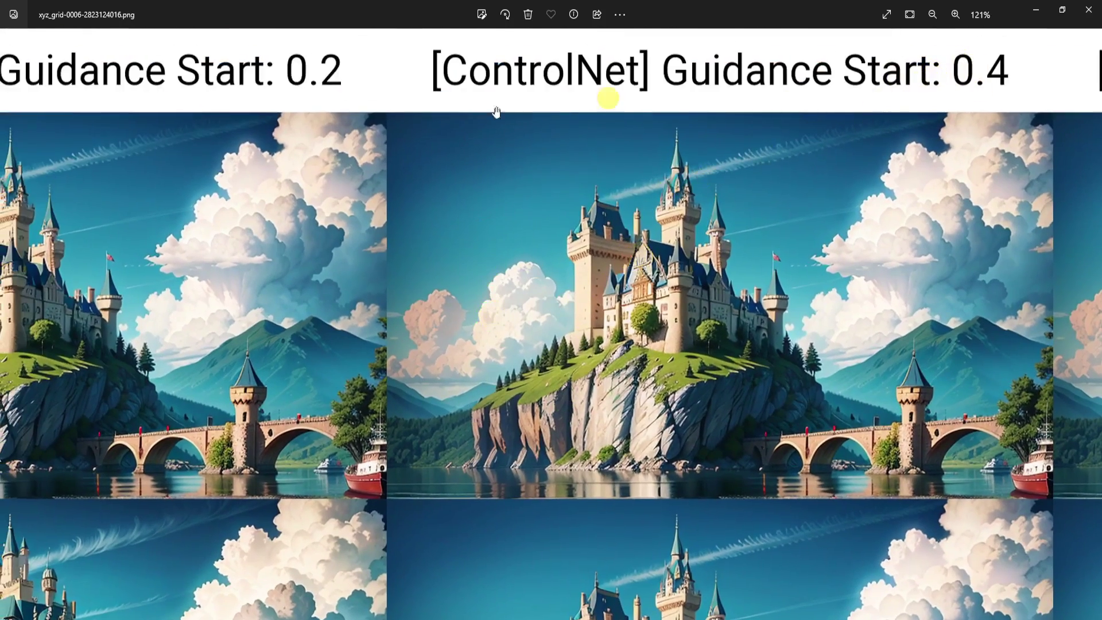
scroll(575, 388, down, 2)
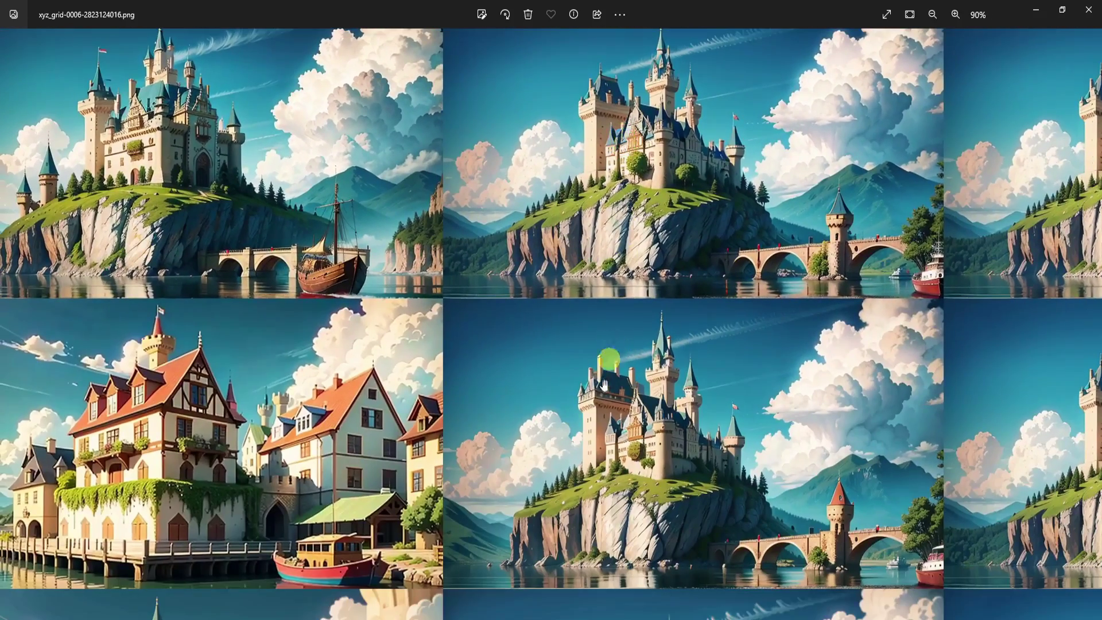
drag(602, 392, 611, 290)
drag(625, 543, 618, 305)
drag(648, 482, 634, 306)
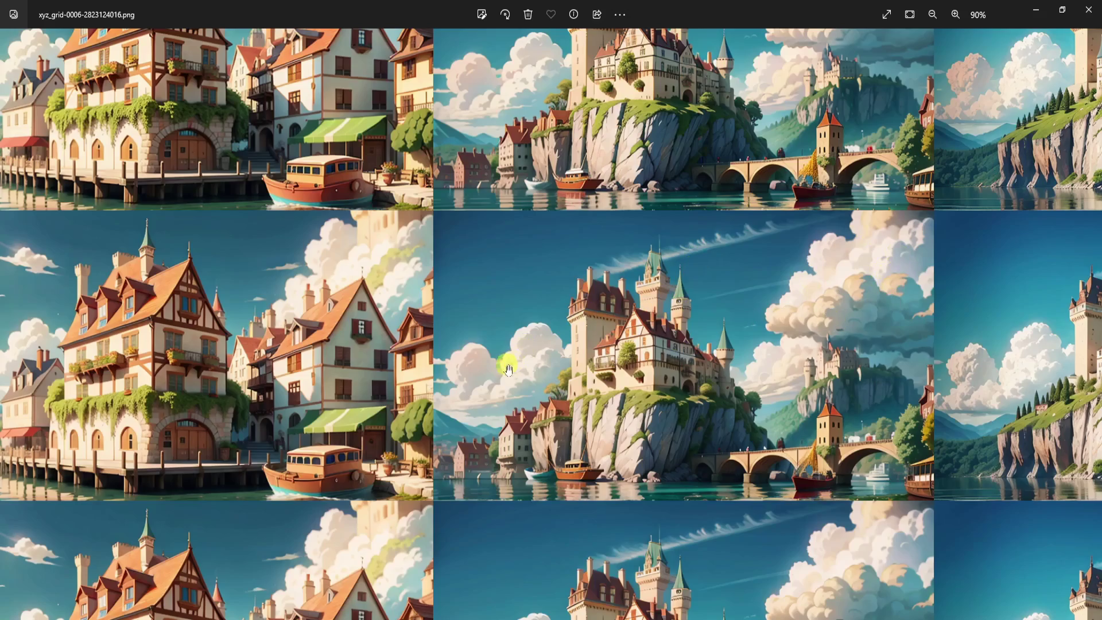
drag(670, 425, 652, 382)
scroll(653, 505, up, 3)
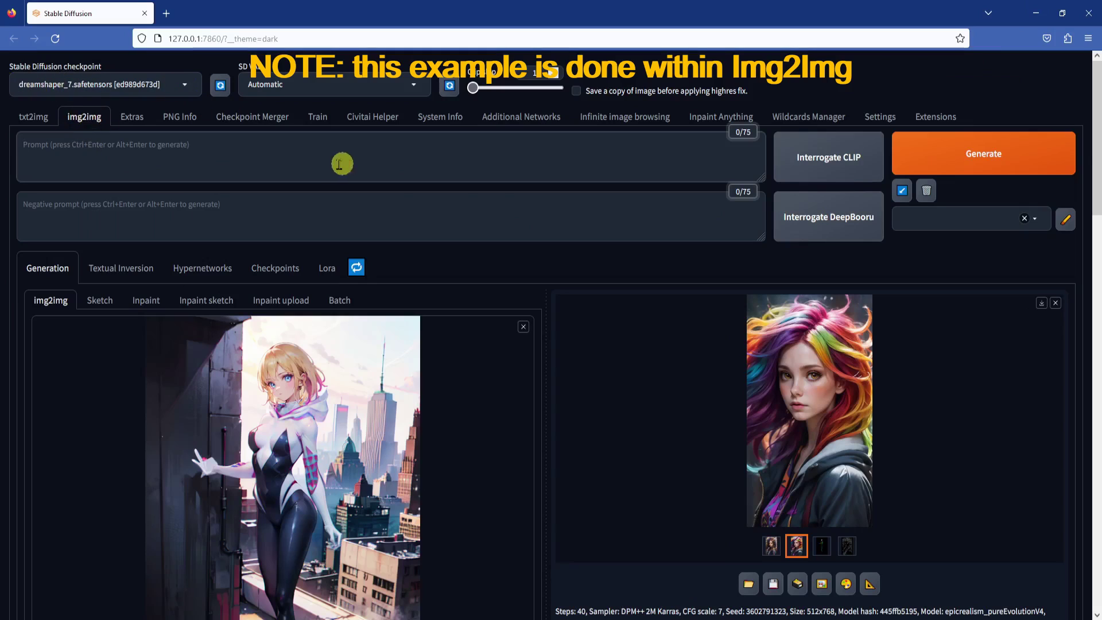
Step: Scroll down to check the console log, then open the first rainbow-haired girl image full screen
scroll(561, 220, down, 2)
scroll(562, 220, down, 2)
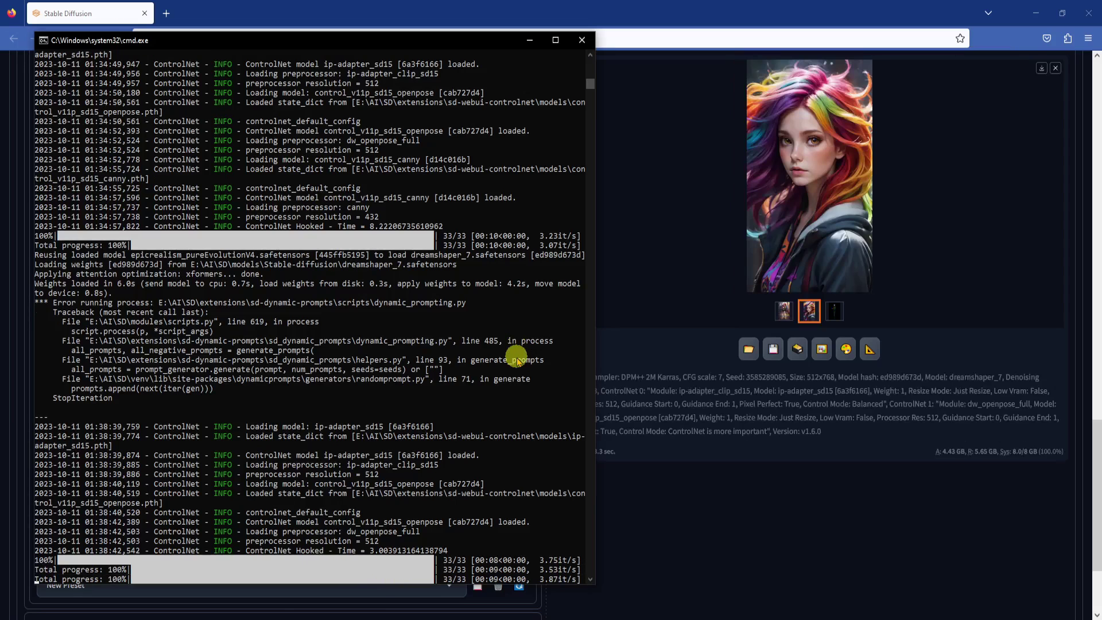
click(779, 314)
click(827, 138)
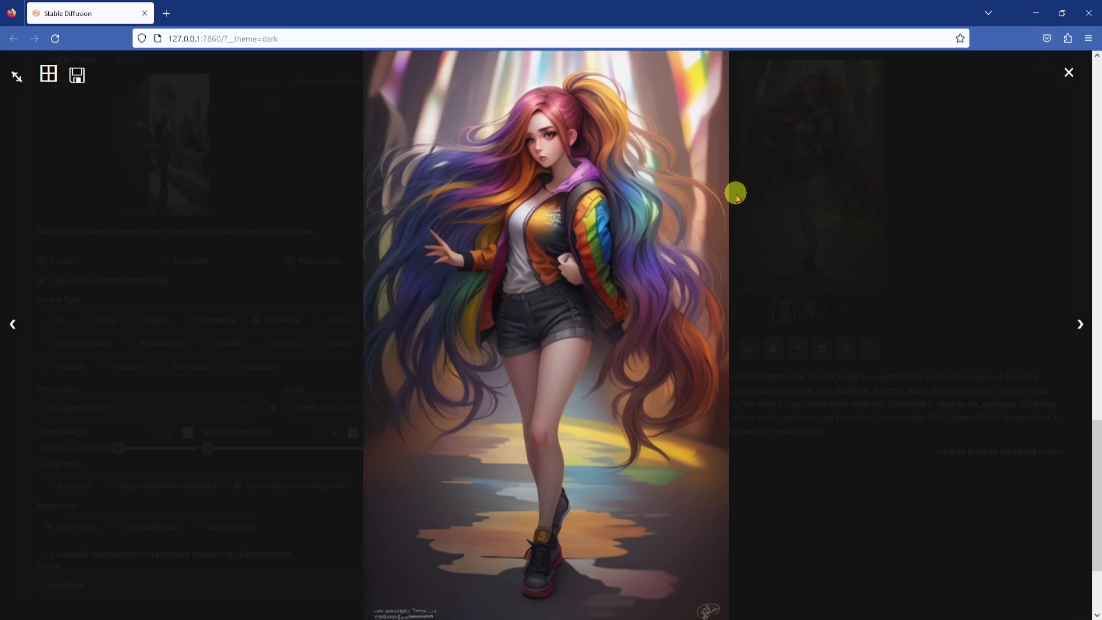